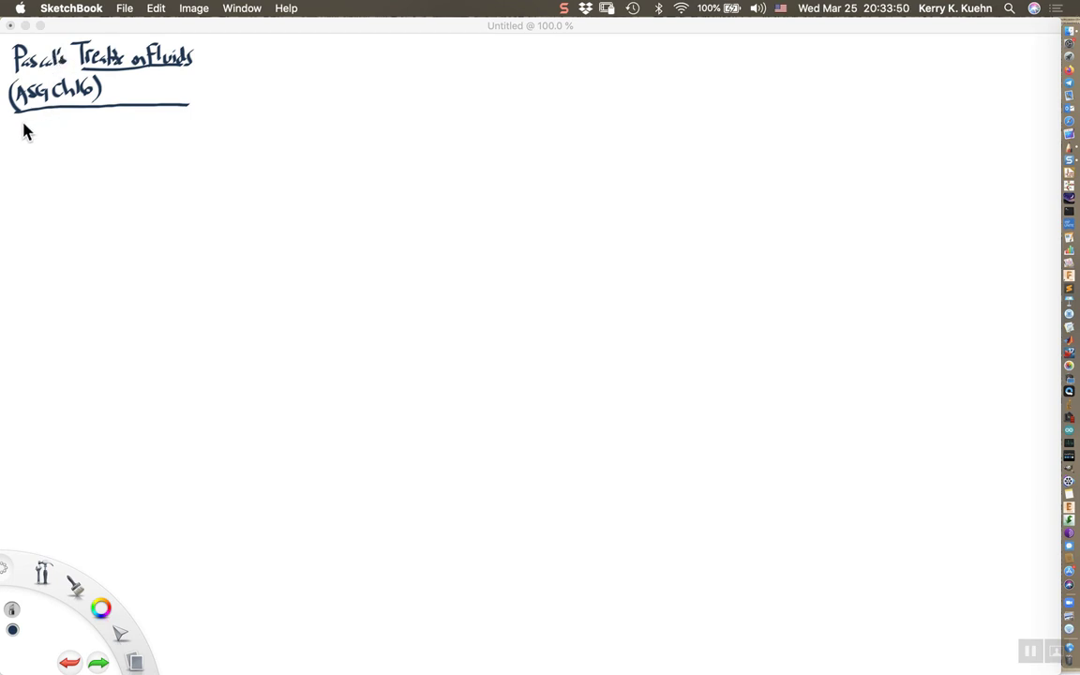
# Step: Handwrite '3)' under the heading and draw the basin's left wall and bottom
pyautogui.moveTo(5, 131); pyautogui.dragTo(27, 155)
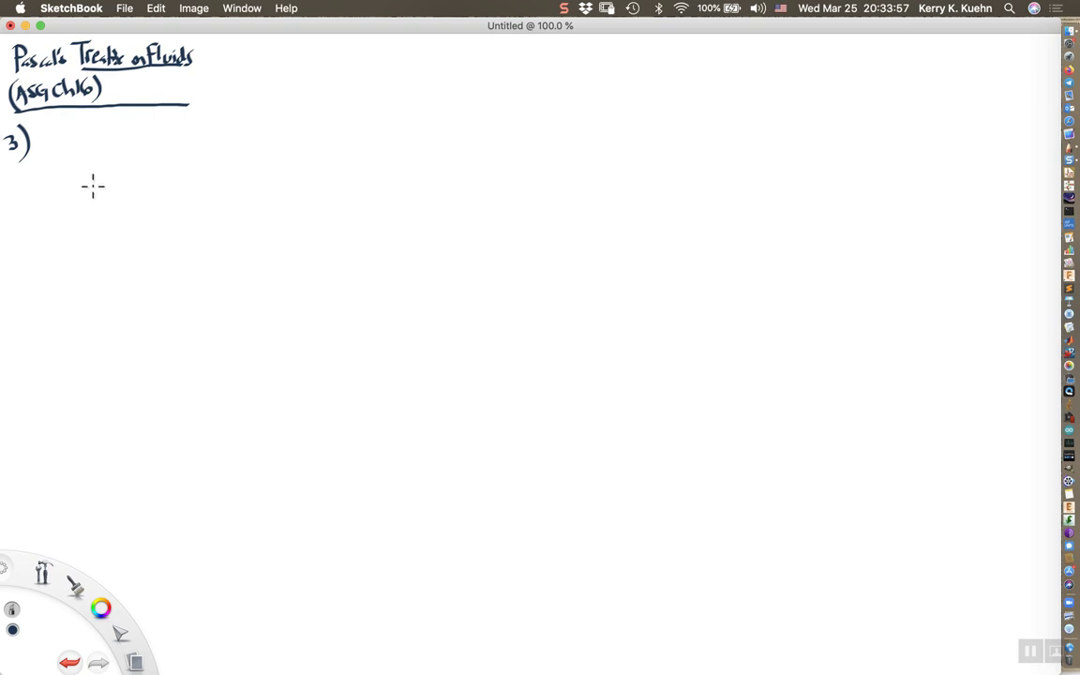
pyautogui.moveTo(58, 236)
pyautogui.mouseDown()
pyautogui.moveTo(62, 271)
pyautogui.moveTo(134, 272)
pyautogui.moveTo(146, 233)
pyautogui.mouseUp()
# Step: Open the colour editor and brush palette and move both to the canvas's right edge
pyautogui.click(12, 610)
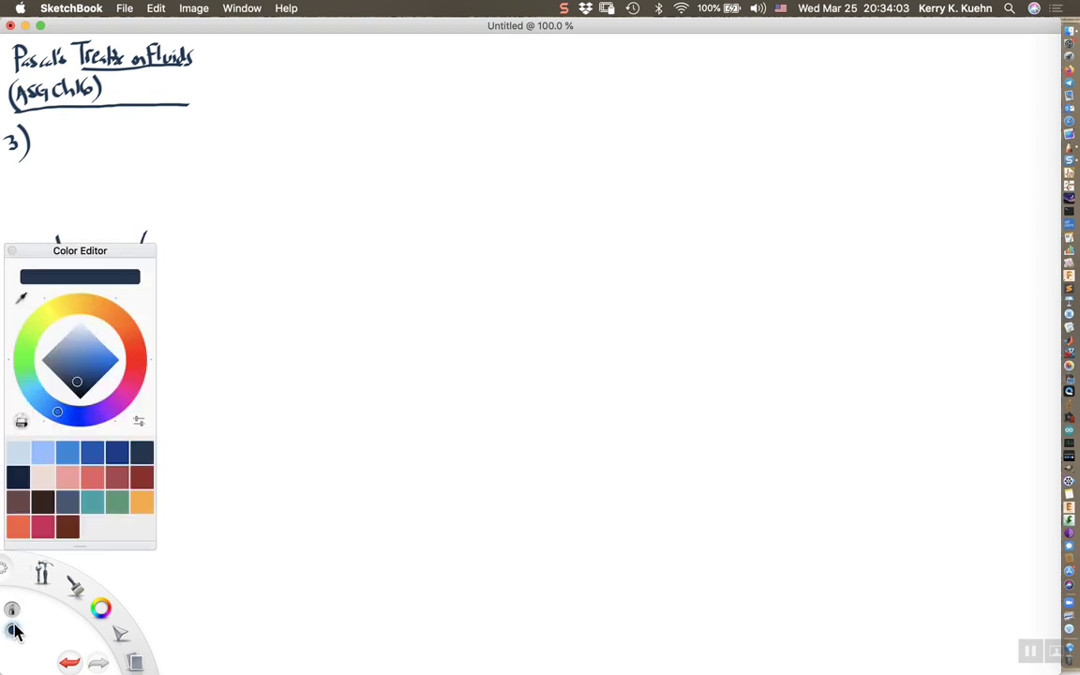
pyautogui.click(13, 611)
pyautogui.moveTo(66, 250); pyautogui.dragTo(979, 347)
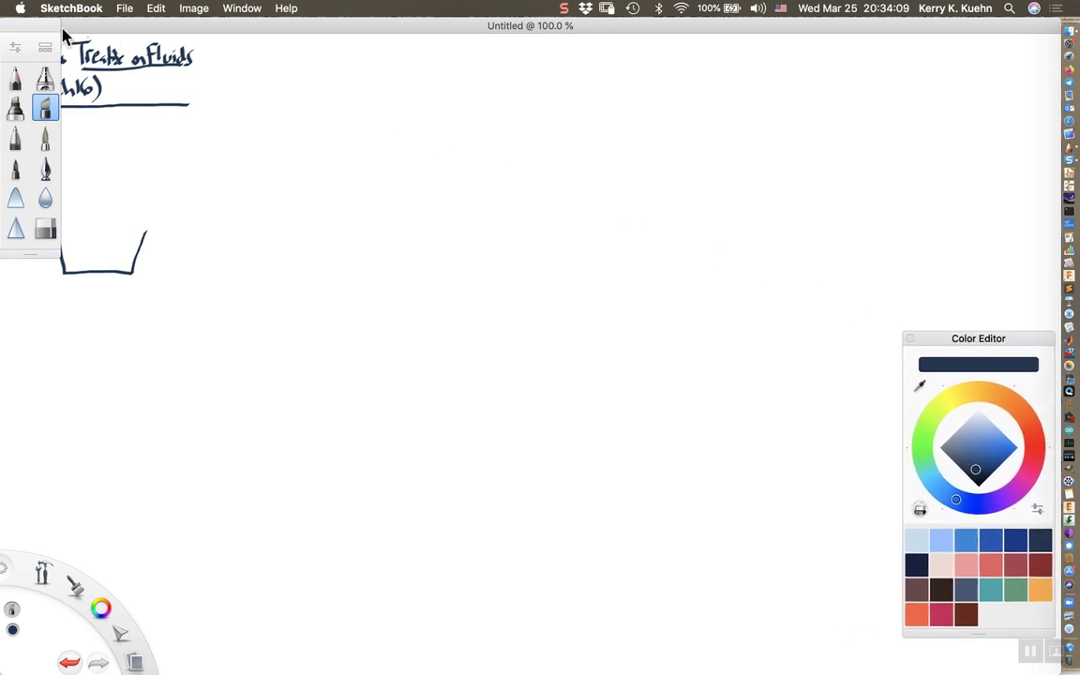
pyautogui.moveTo(50, 31)
pyautogui.mouseDown()
pyautogui.moveTo(1005, 118)
pyautogui.moveTo(1049, 105)
pyautogui.mouseUp()
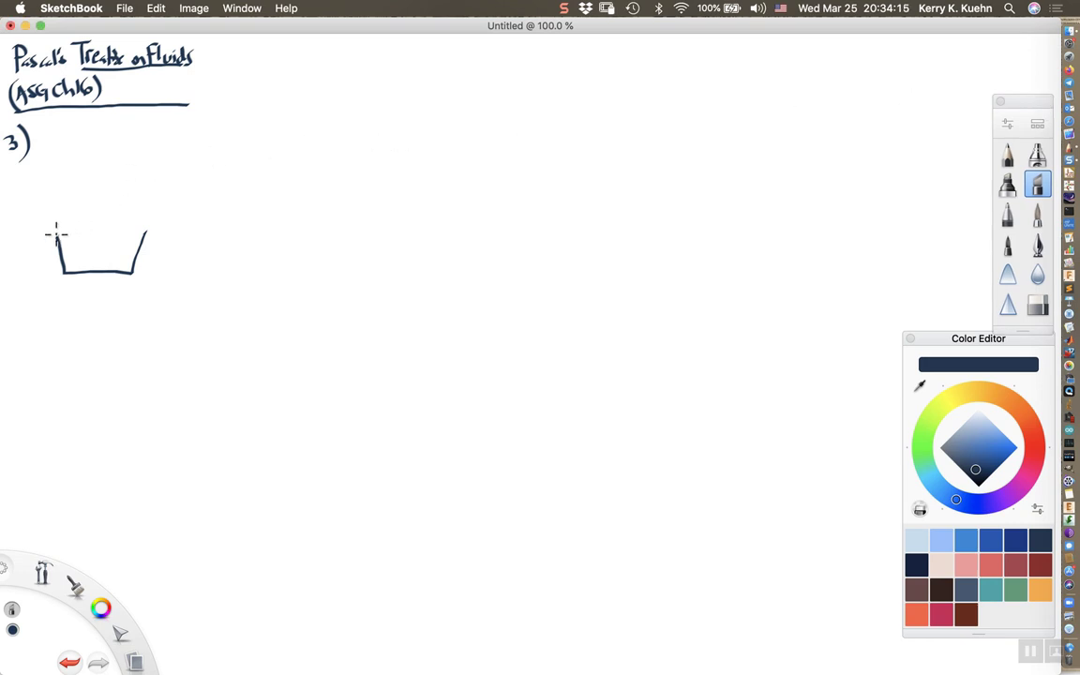
# Step: Thicken the basin's wall and bottom and draw a blue water surface inside it
pyautogui.moveTo(51, 233)
pyautogui.mouseDown()
pyautogui.moveTo(128, 273)
pyautogui.moveTo(154, 233)
pyautogui.mouseUp()
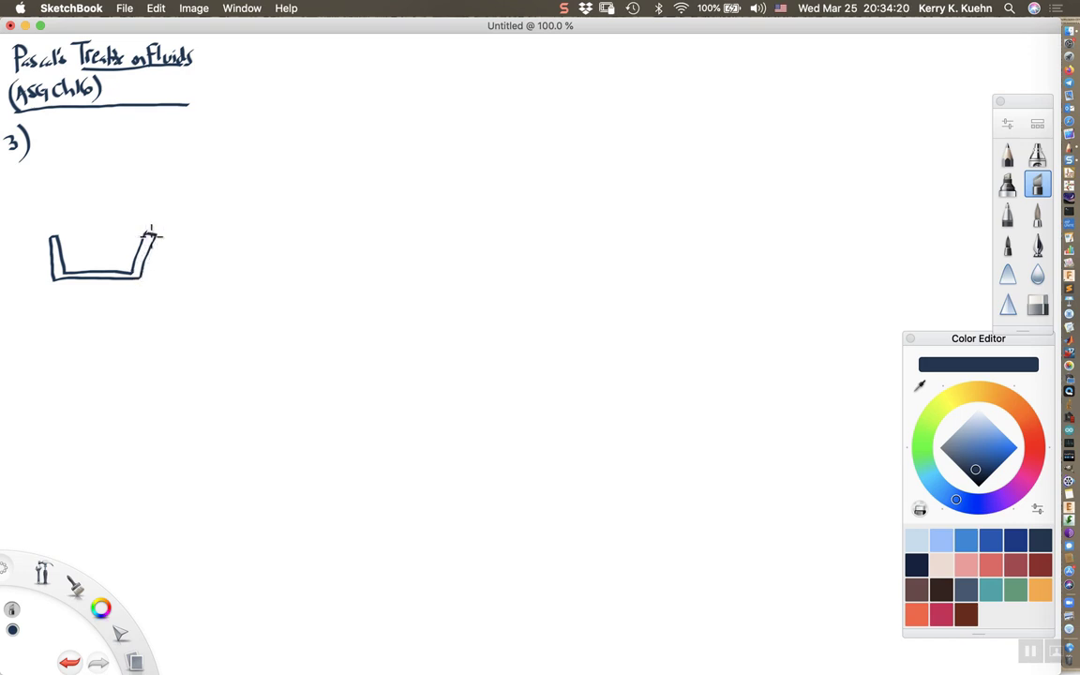
pyautogui.click(965, 544)
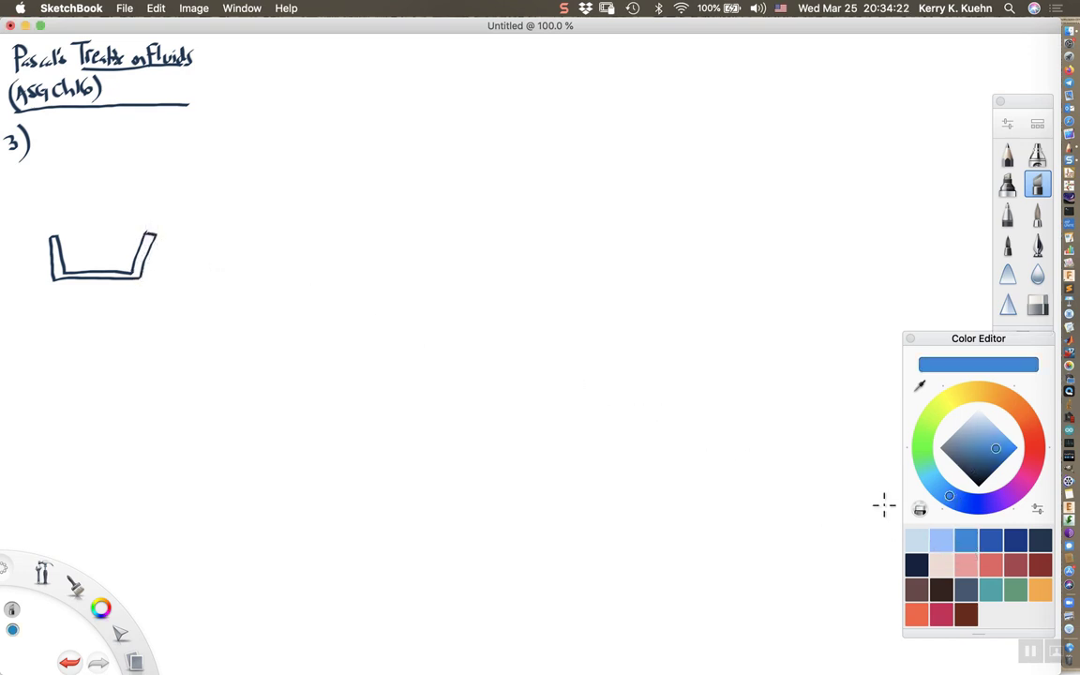
pyautogui.moveTo(53, 235); pyautogui.dragTo(123, 237)
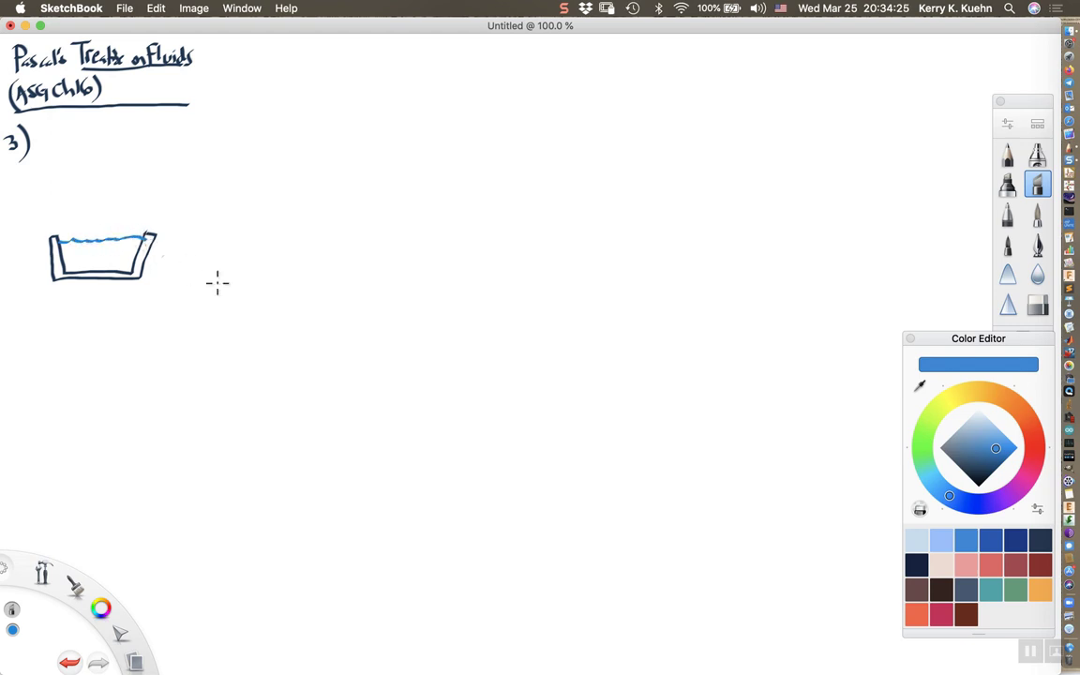
# Step: Draw a navy syringe dipping into the water, with barrel, piston rod and top handle
pyautogui.click(917, 565)
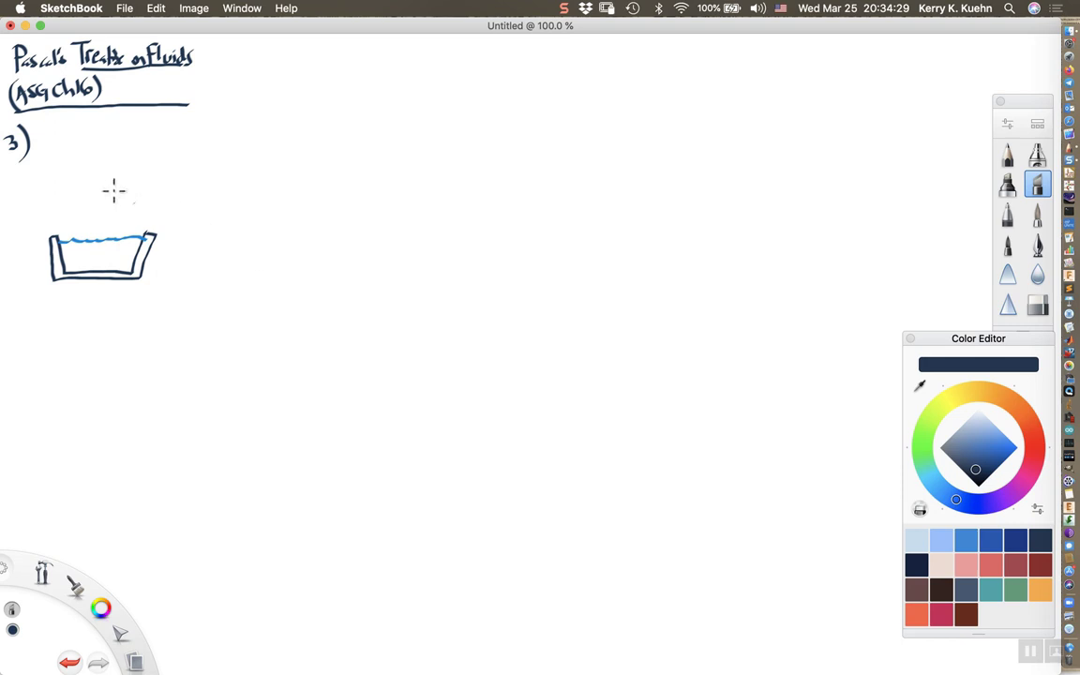
pyautogui.moveTo(92, 210)
pyautogui.mouseDown()
pyautogui.moveTo(92, 247)
pyautogui.moveTo(99, 205)
pyautogui.moveTo(112, 202)
pyautogui.moveTo(113, 161)
pyautogui.mouseUp()
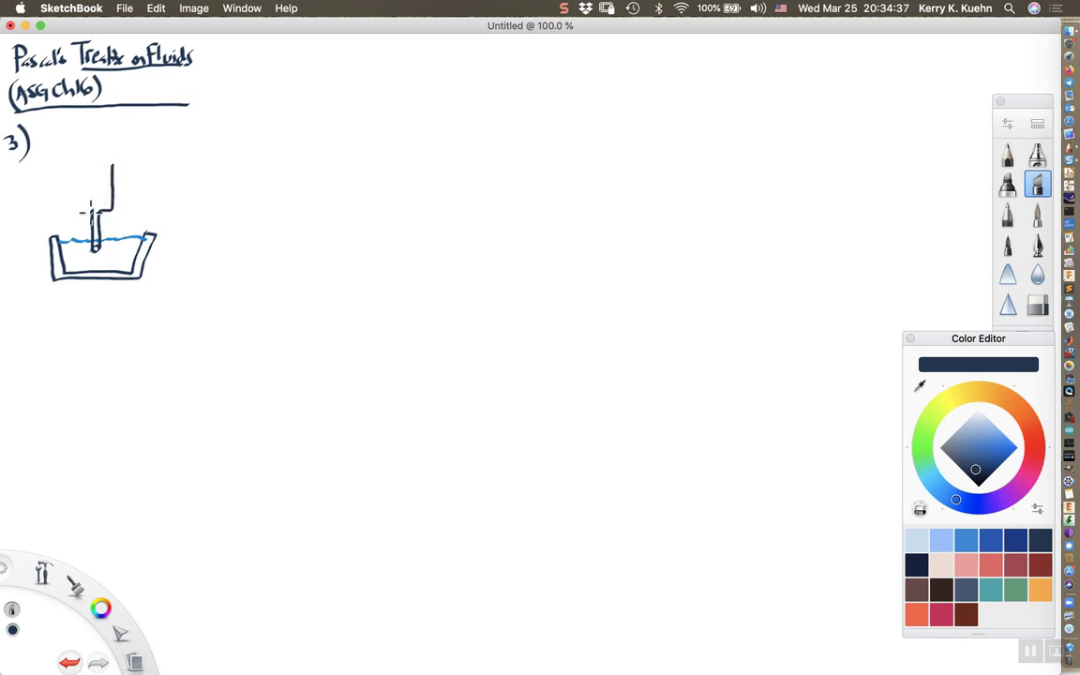
pyautogui.moveTo(92, 201)
pyautogui.mouseDown()
pyautogui.moveTo(83, 201)
pyautogui.moveTo(83, 158)
pyautogui.moveTo(127, 164)
pyautogui.mouseUp()
pyautogui.moveTo(84, 203)
pyautogui.mouseDown()
pyautogui.moveTo(109, 203)
pyautogui.moveTo(105, 148)
pyautogui.mouseUp()
pyautogui.moveTo(84, 202)
pyautogui.mouseDown()
pyautogui.moveTo(84, 141)
pyautogui.moveTo(119, 144)
pyautogui.mouseUp()
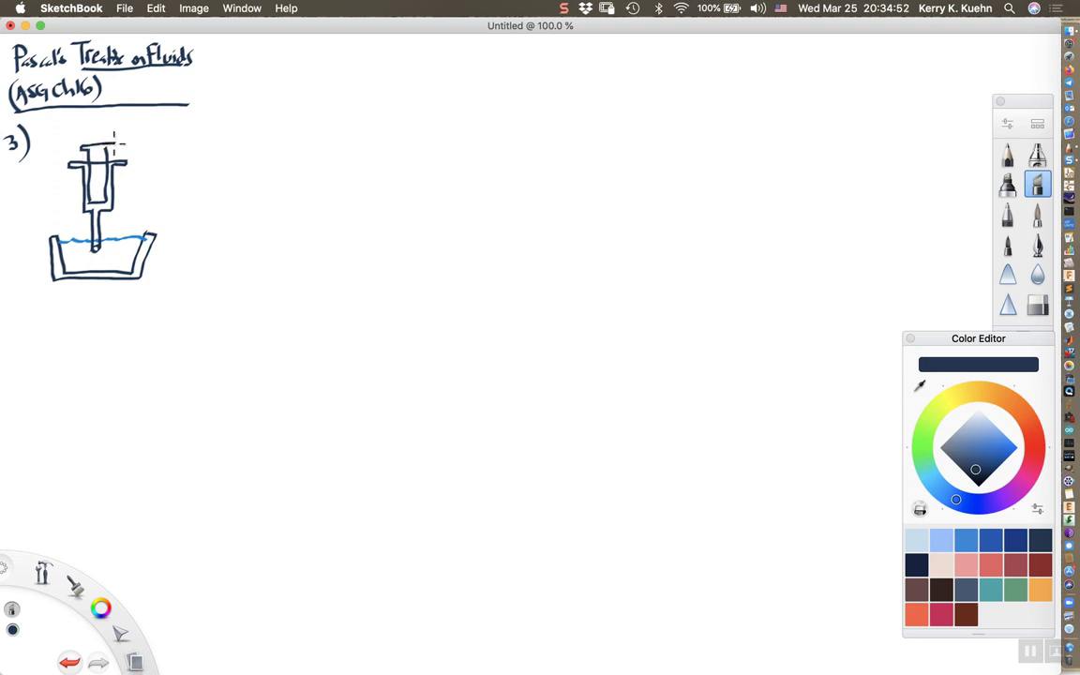
pyautogui.moveTo(82, 139)
pyautogui.mouseDown()
pyautogui.moveTo(114, 139)
pyautogui.moveTo(98, 117)
pyautogui.moveTo(148, 129)
pyautogui.mouseUp()
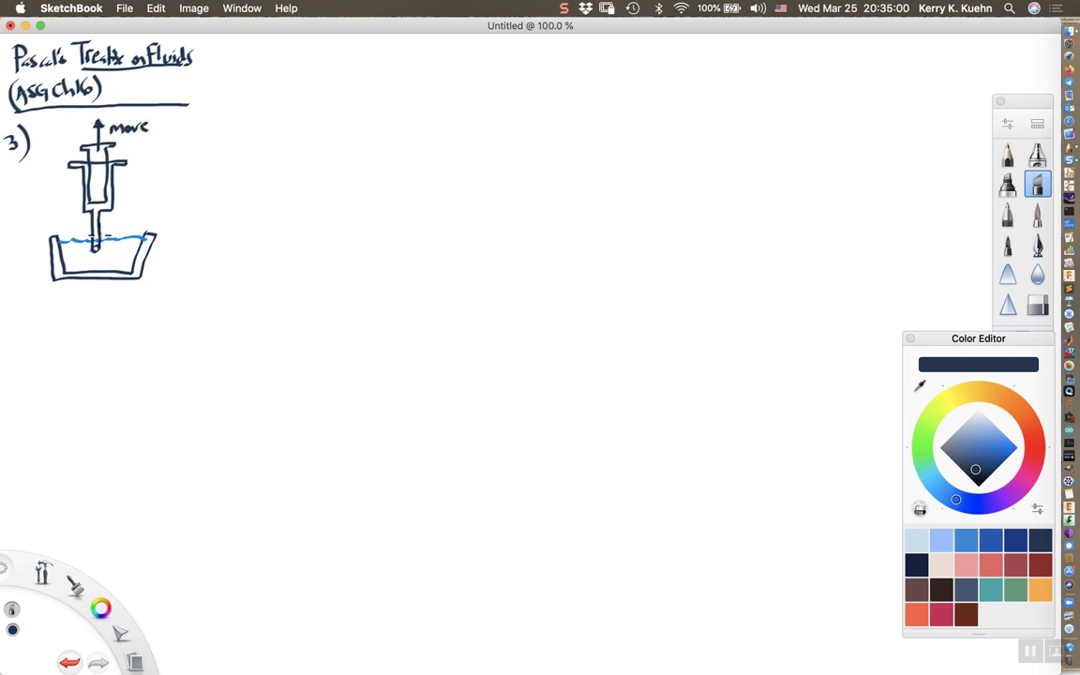
pyautogui.moveTo(90, 214); pyautogui.dragTo(94, 225)
# Step: Undo the stray mark and colour the syringe water and basin hatching blue
pyautogui.press('super+z')
pyautogui.click(966, 540)
pyautogui.moveTo(96, 235)
pyautogui.mouseDown()
pyautogui.moveTo(96, 251)
pyautogui.moveTo(94, 199)
pyautogui.mouseUp()
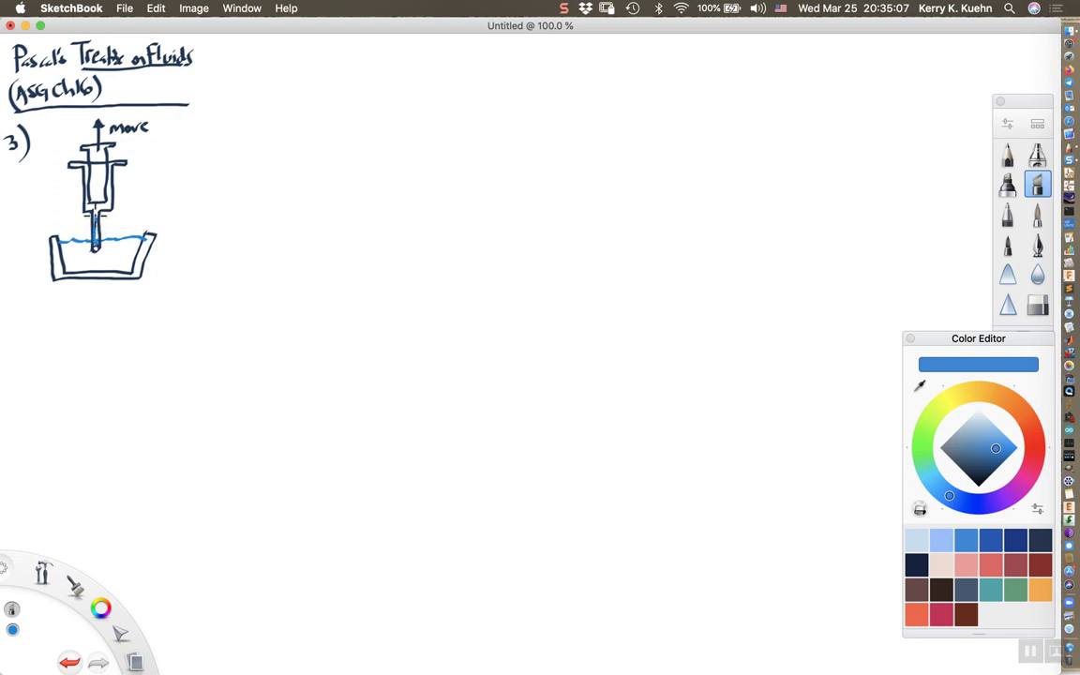
pyautogui.moveTo(90, 201); pyautogui.dragTo(103, 204)
pyautogui.moveTo(62, 242)
pyautogui.mouseDown()
pyautogui.moveTo(61, 267)
pyautogui.moveTo(123, 266)
pyautogui.mouseUp()
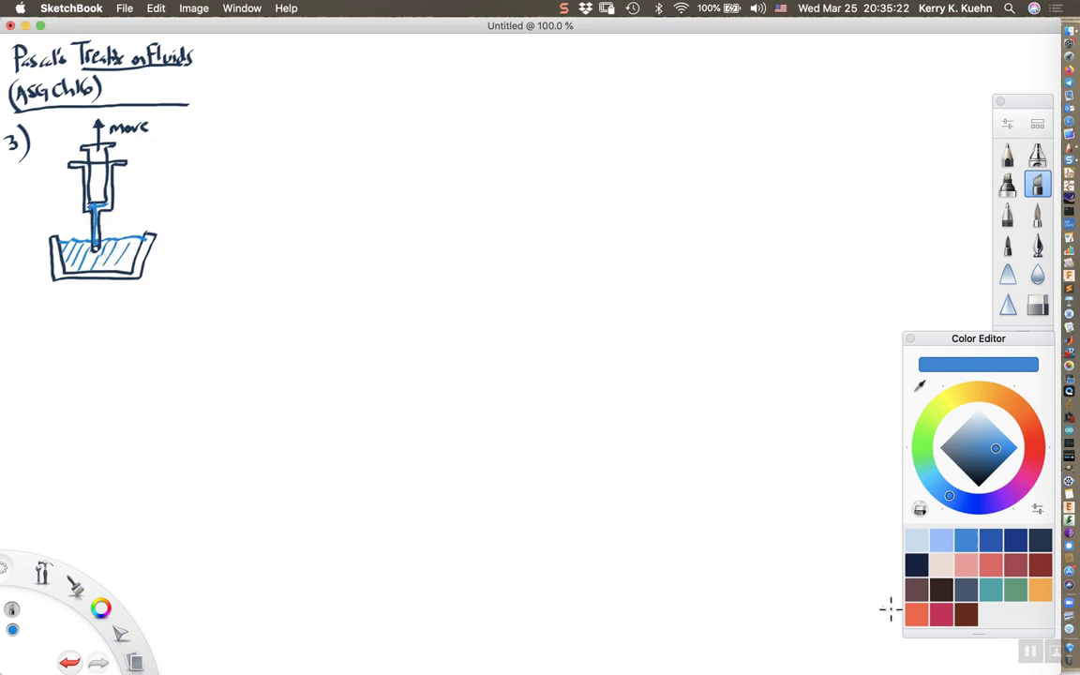
# Step: Add a dashed blue air line under the heading and blue air dots around the syringe
pyautogui.click(919, 614)
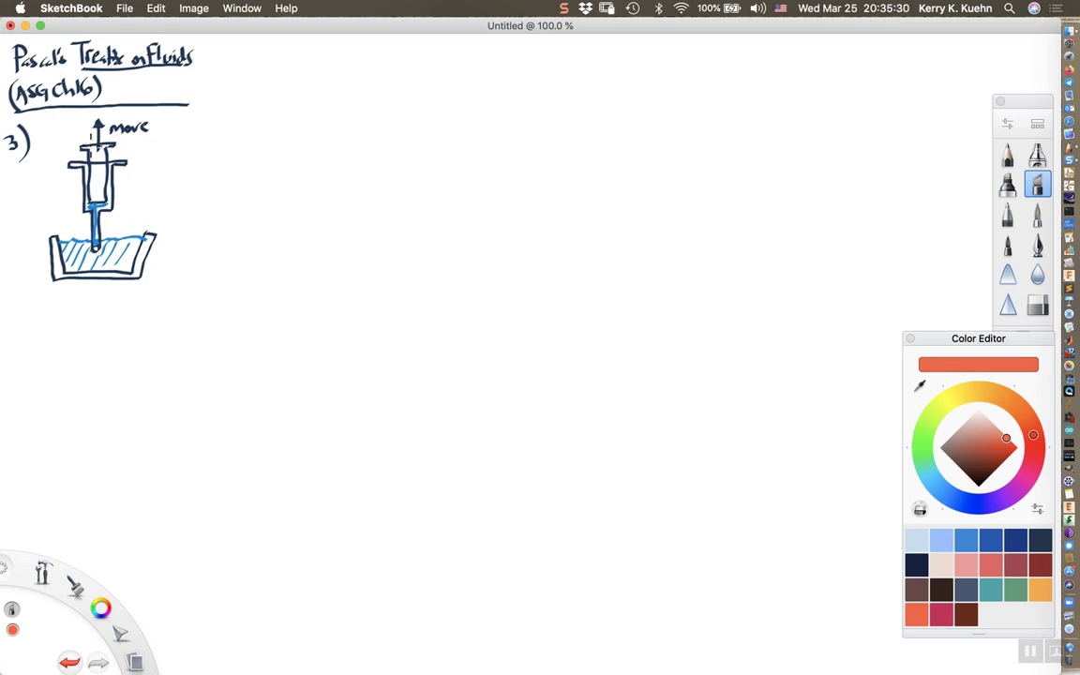
pyautogui.click(964, 544)
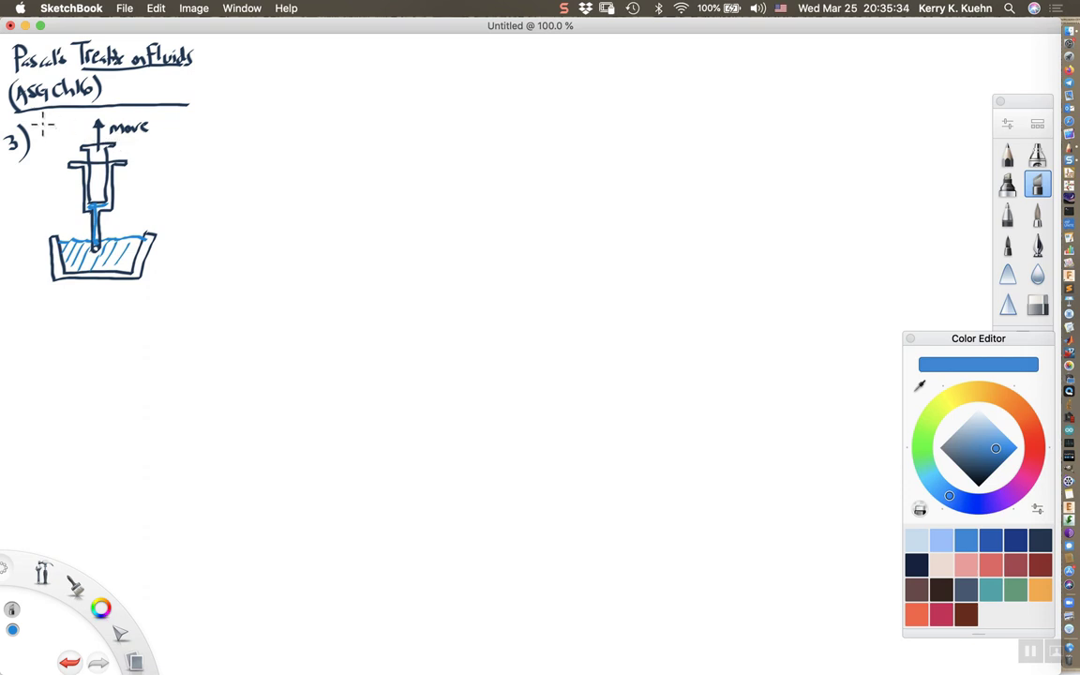
pyautogui.moveTo(42, 123); pyautogui.dragTo(201, 118)
pyautogui.click(182, 161)
pyautogui.click(159, 199)
pyautogui.click(36, 143)
pyautogui.click(45, 169)
pyautogui.click(65, 183)
pyautogui.click(75, 131)
pyautogui.click(118, 192)
pyautogui.moveTo(133, 208)
pyautogui.mouseDown()
pyautogui.moveTo(132, 230)
pyautogui.moveTo(148, 229)
pyautogui.mouseUp()
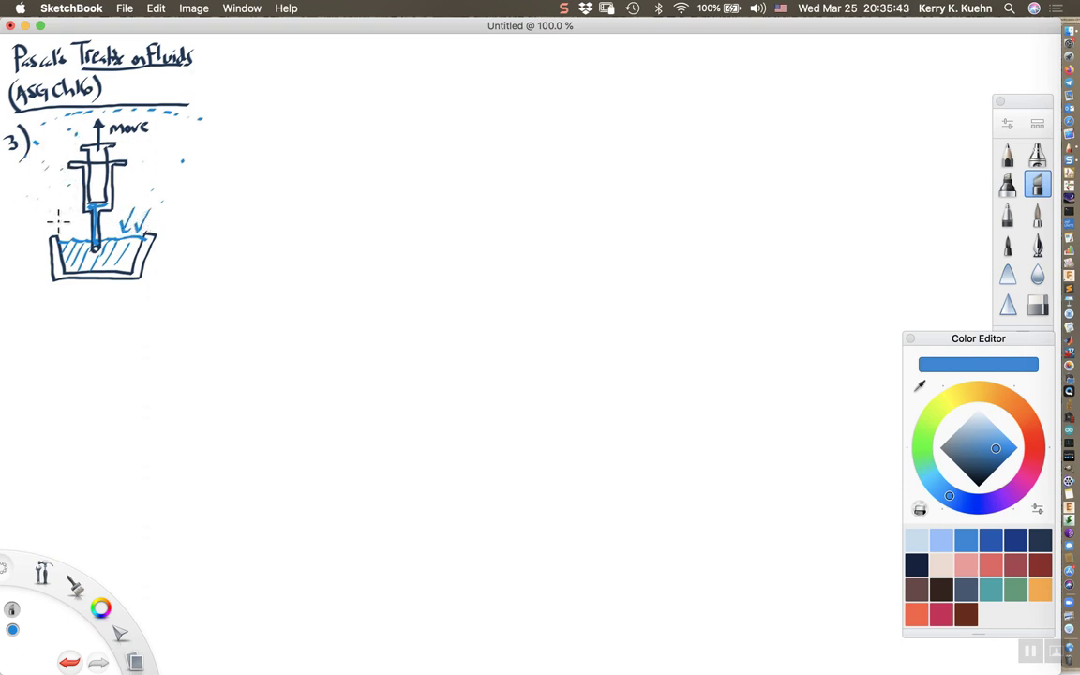
# Step: Draw blue arrows pressing on the water and write the label 'air' beside the syringe
pyautogui.moveTo(58, 214)
pyautogui.mouseDown()
pyautogui.moveTo(62, 233)
pyautogui.moveTo(74, 229)
pyautogui.mouseUp()
pyautogui.moveTo(131, 190)
pyautogui.mouseDown()
pyautogui.moveTo(144, 203)
pyautogui.moveTo(159, 193)
pyautogui.moveTo(126, 166)
pyautogui.moveTo(94, 197)
pyautogui.moveTo(94, 180)
pyautogui.mouseUp()
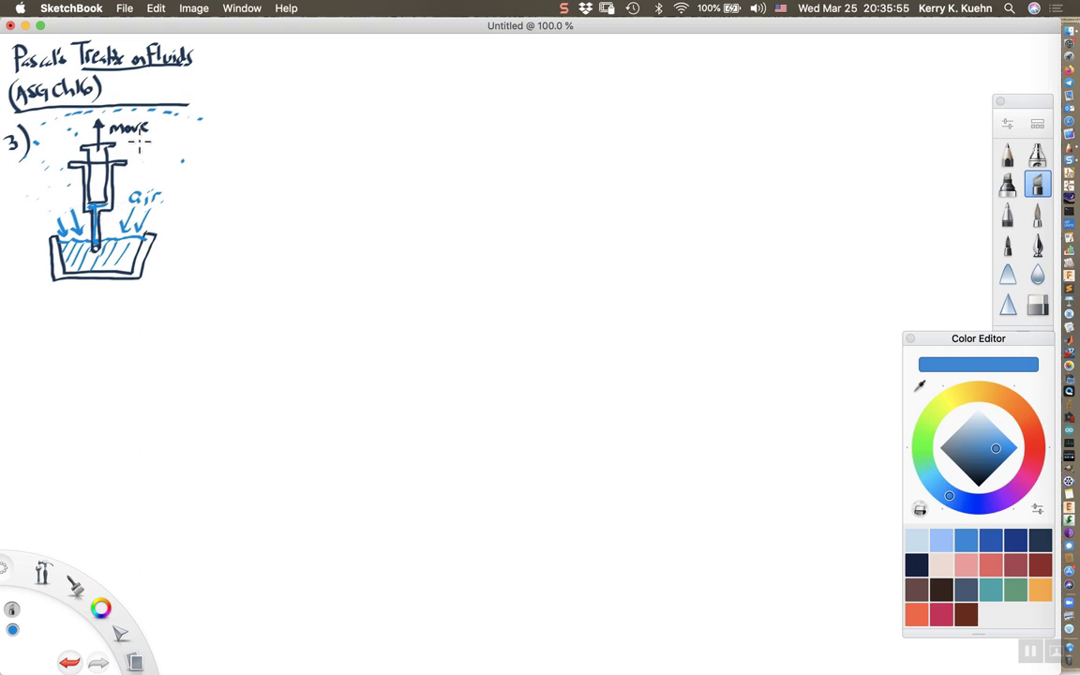
pyautogui.moveTo(120, 217)
pyautogui.mouseDown()
pyautogui.moveTo(126, 232)
pyautogui.moveTo(117, 221)
pyautogui.moveTo(94, 230)
pyautogui.moveTo(93, 241)
pyautogui.moveTo(86, 198)
pyautogui.moveTo(93, 244)
pyautogui.mouseUp()
pyautogui.click(975, 469)
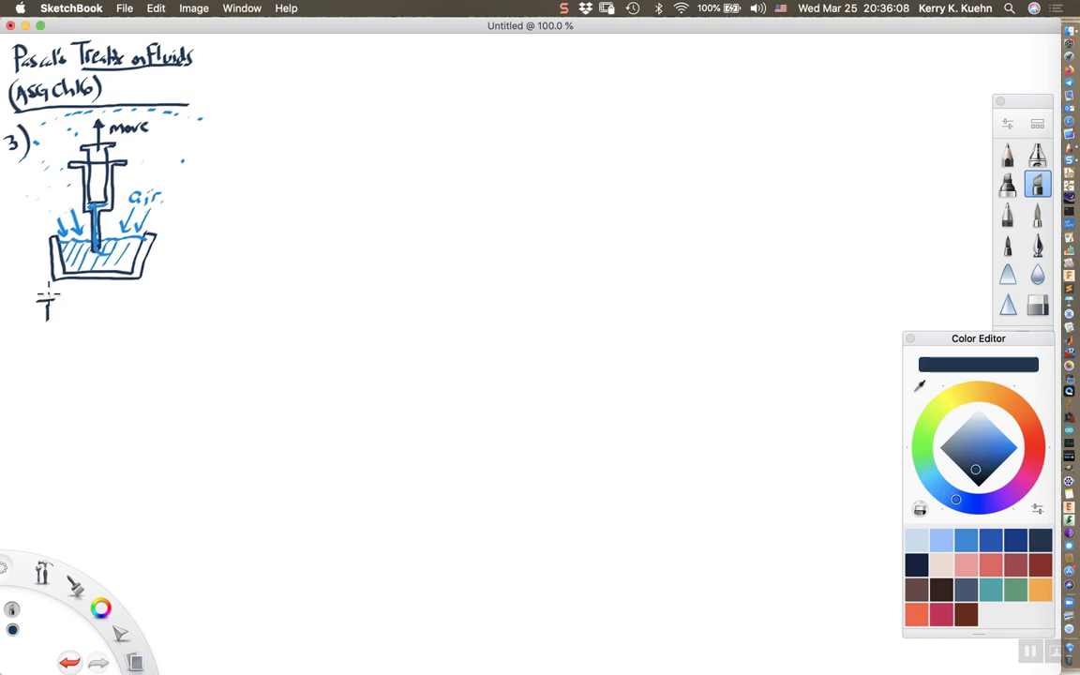
# Step: Handwrite the first four lines of the syringe explanation below the diagram
pyautogui.moveTo(46, 301)
pyautogui.mouseDown()
pyautogui.moveTo(120, 317)
pyautogui.moveTo(187, 307)
pyautogui.mouseUp()
pyautogui.moveTo(42, 330)
pyautogui.mouseDown()
pyautogui.moveTo(51, 340)
pyautogui.moveTo(209, 338)
pyautogui.mouseUp()
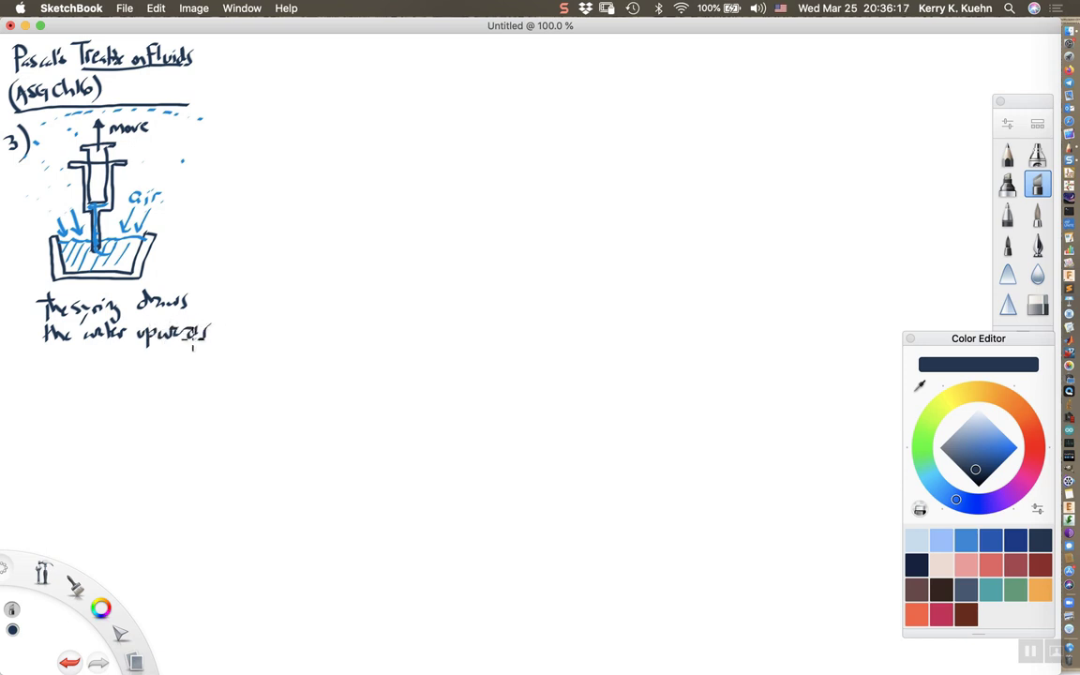
pyautogui.moveTo(43, 361)
pyautogui.mouseDown()
pyautogui.moveTo(54, 373)
pyautogui.moveTo(198, 378)
pyautogui.moveTo(217, 358)
pyautogui.mouseUp()
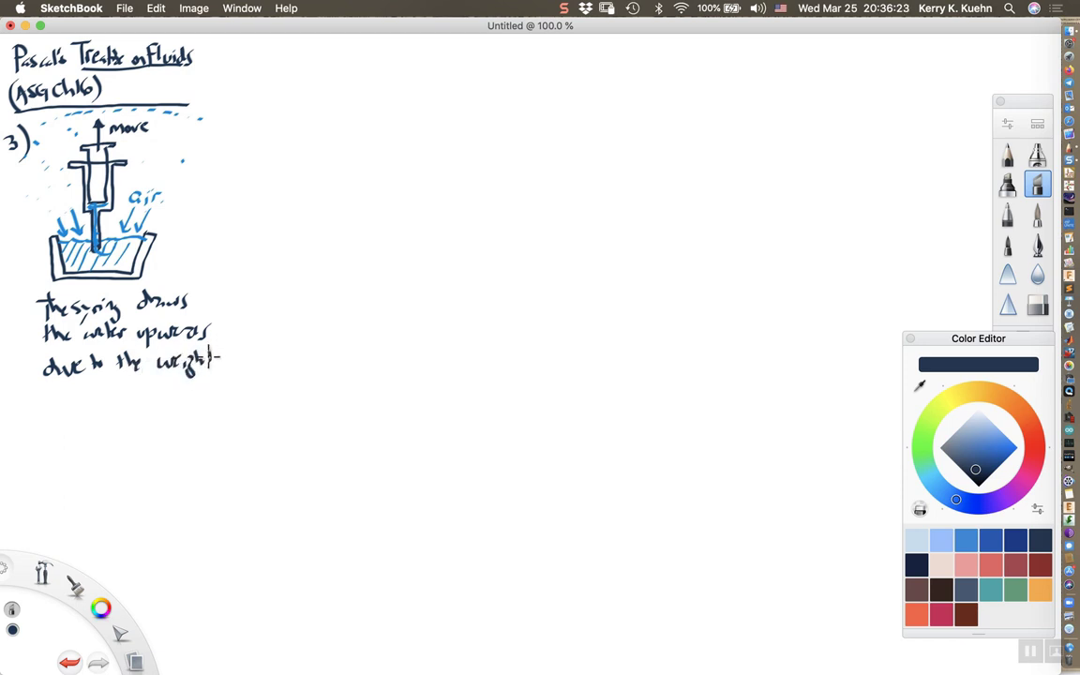
pyautogui.moveTo(49, 392)
pyautogui.mouseDown()
pyautogui.moveTo(56, 404)
pyautogui.moveTo(94, 404)
pyautogui.mouseUp()
pyautogui.moveTo(97, 396)
pyautogui.mouseDown()
pyautogui.moveTo(114, 413)
pyautogui.moveTo(148, 403)
pyautogui.mouseUp()
pyautogui.moveTo(152, 387)
pyautogui.mouseDown()
pyautogui.moveTo(161, 395)
pyautogui.moveTo(184, 384)
pyautogui.moveTo(208, 400)
pyautogui.mouseUp()
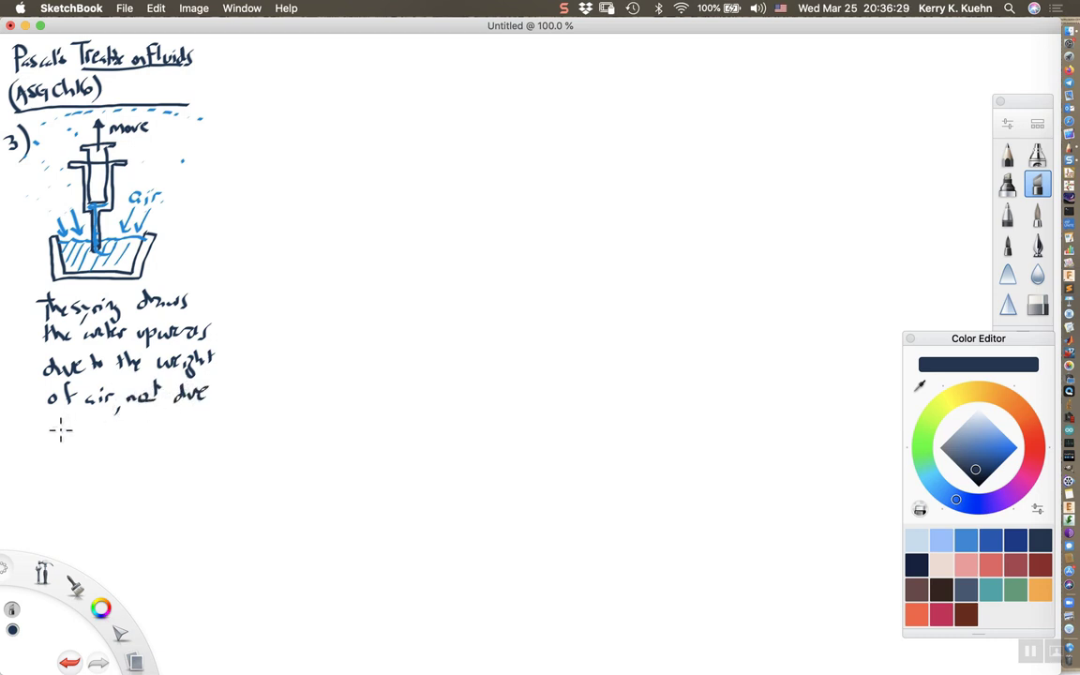
# Step: Finish the explanation with a period after 'vacuum' and draw a vertical divider beside it
pyautogui.moveTo(41, 424)
pyautogui.mouseDown()
pyautogui.moveTo(45, 437)
pyautogui.moveTo(171, 431)
pyautogui.mouseUp()
pyautogui.moveTo(177, 417); pyautogui.dragTo(182, 433)
pyautogui.moveTo(40, 453)
pyautogui.mouseDown()
pyautogui.moveTo(49, 465)
pyautogui.moveTo(107, 463)
pyautogui.mouseUp()
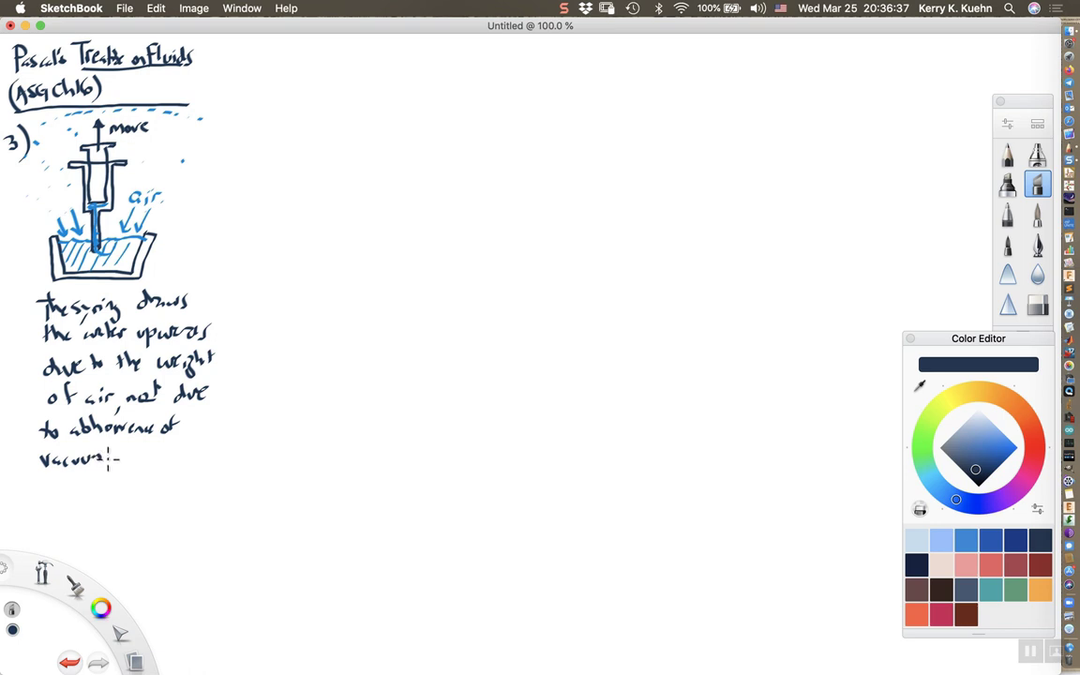
pyautogui.click(109, 459)
pyautogui.moveTo(225, 117); pyautogui.dragTo(222, 515)
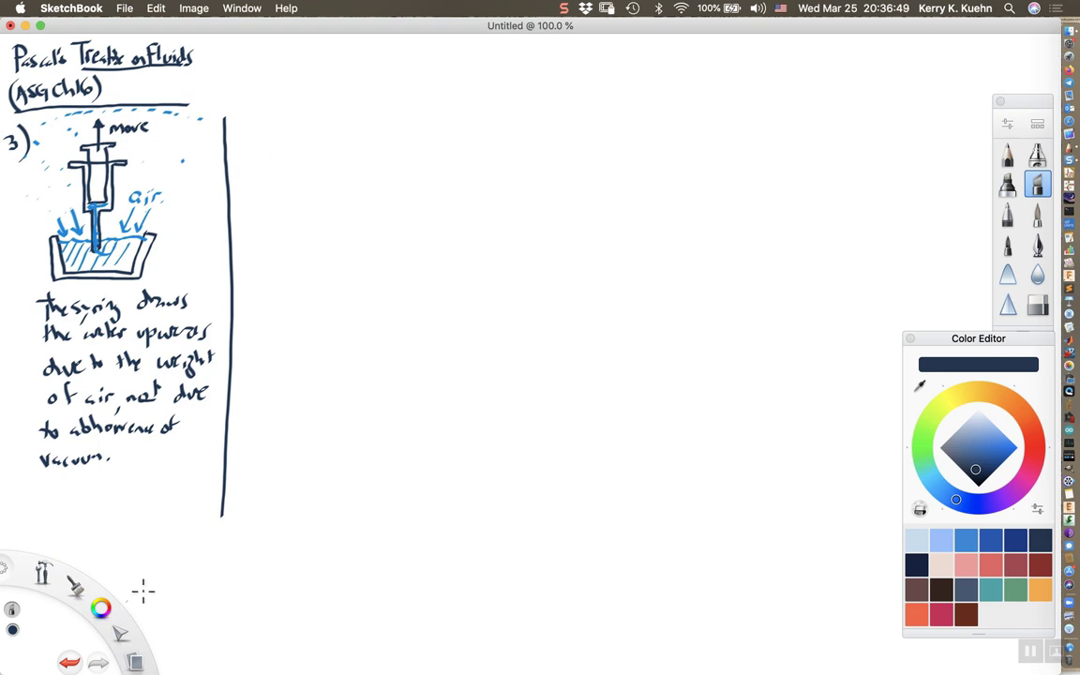
# Step: Erase the divider's lower end, then start the outer basin outline with the pen
pyautogui.click(1038, 307)
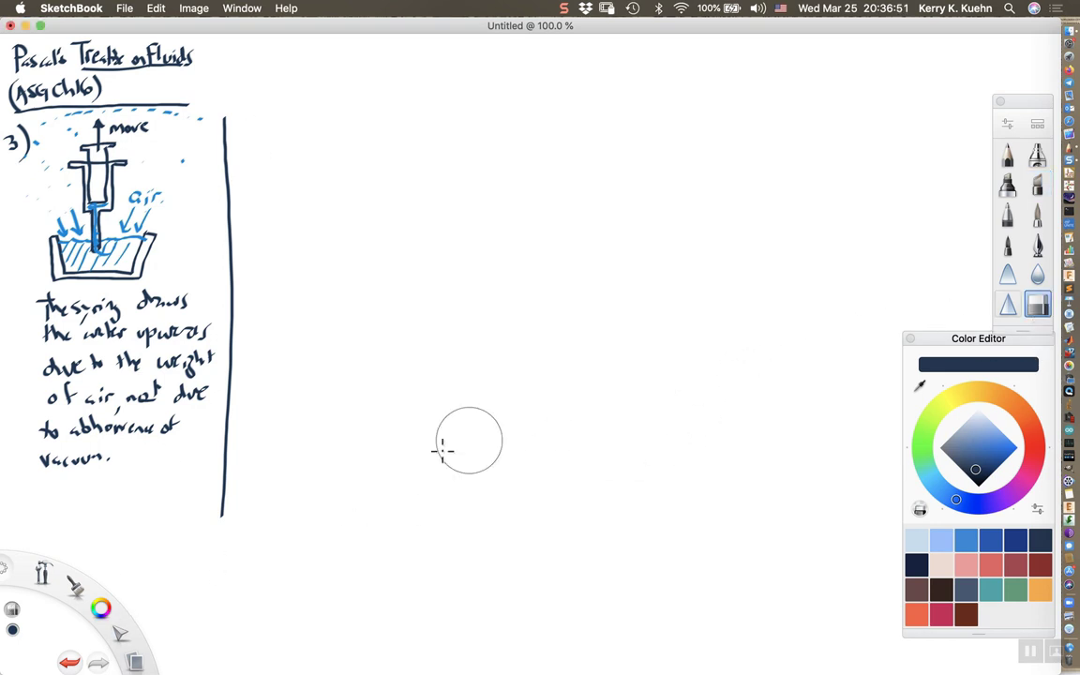
pyautogui.moveTo(225, 441); pyautogui.dragTo(235, 507)
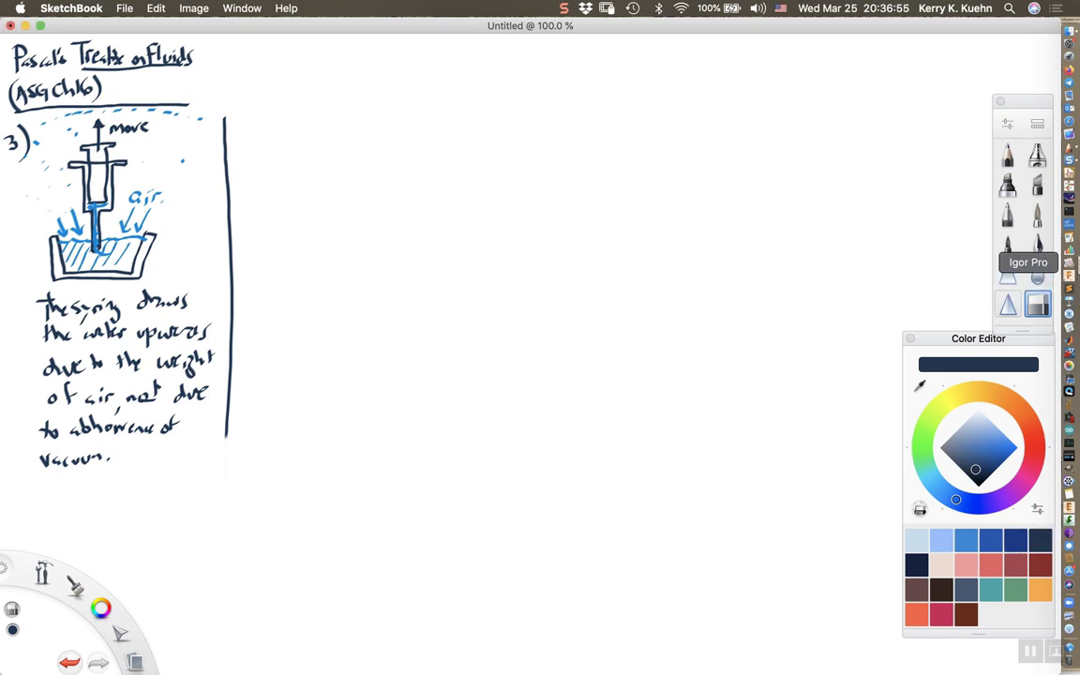
pyautogui.click(1038, 186)
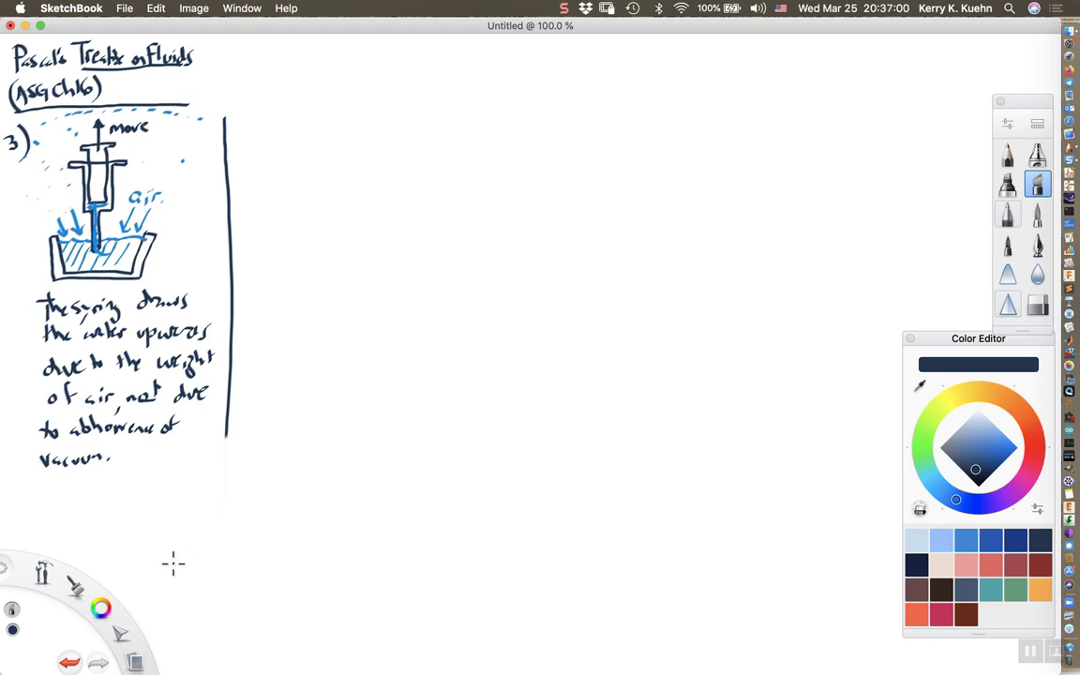
pyautogui.moveTo(175, 562)
pyautogui.mouseDown()
pyautogui.moveTo(234, 644)
pyautogui.moveTo(278, 647)
pyautogui.moveTo(309, 561)
pyautogui.moveTo(296, 642)
pyautogui.moveTo(195, 636)
pyautogui.moveTo(181, 555)
pyautogui.mouseUp()
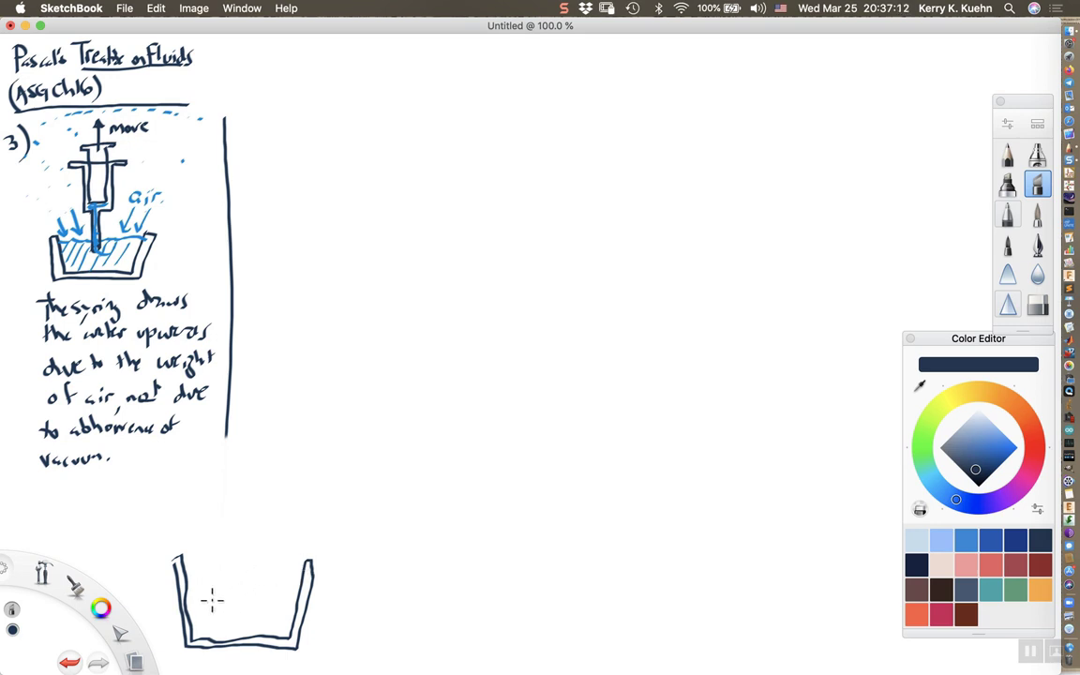
# Step: Draw the inner vessel's left and right walls and a vertical tube rising above the basin
pyautogui.moveTo(210, 592)
pyautogui.mouseDown()
pyautogui.moveTo(219, 638)
pyautogui.moveTo(244, 642)
pyautogui.mouseUp()
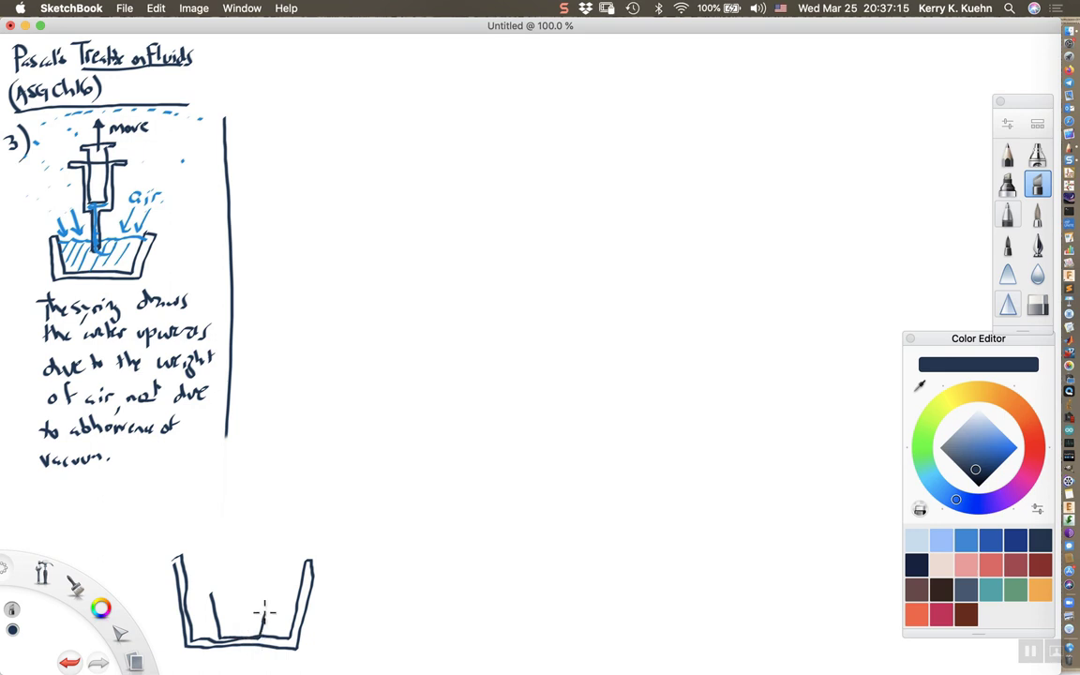
pyautogui.moveTo(270, 600); pyautogui.dragTo(257, 643)
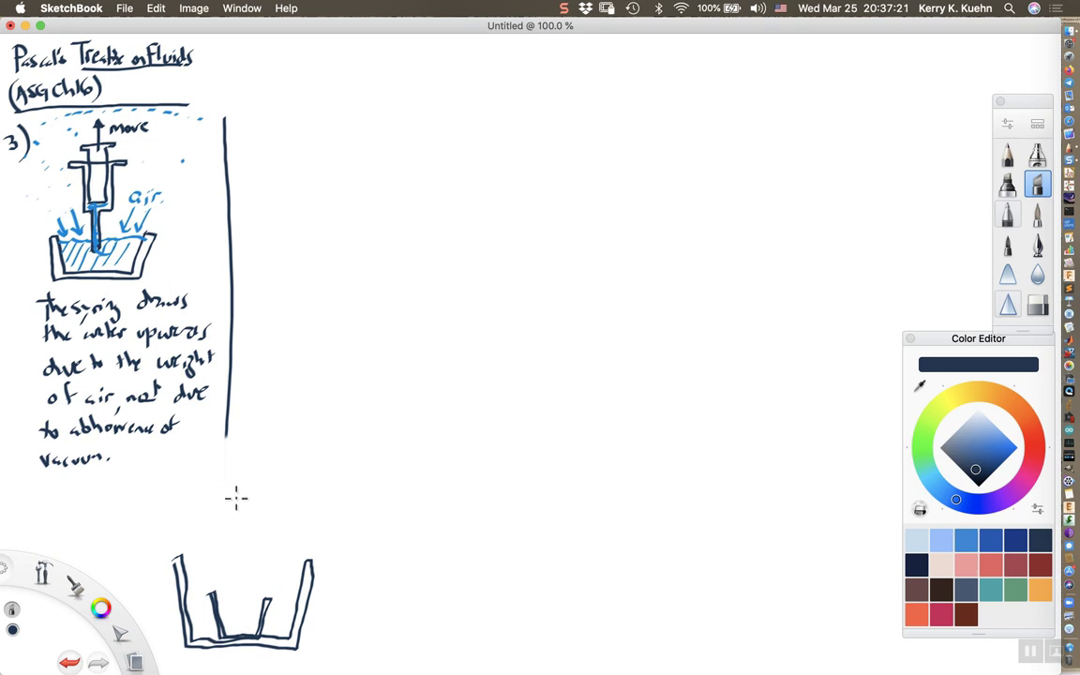
pyautogui.moveTo(236, 509)
pyautogui.mouseDown()
pyautogui.moveTo(242, 617)
pyautogui.moveTo(252, 600)
pyautogui.mouseUp()
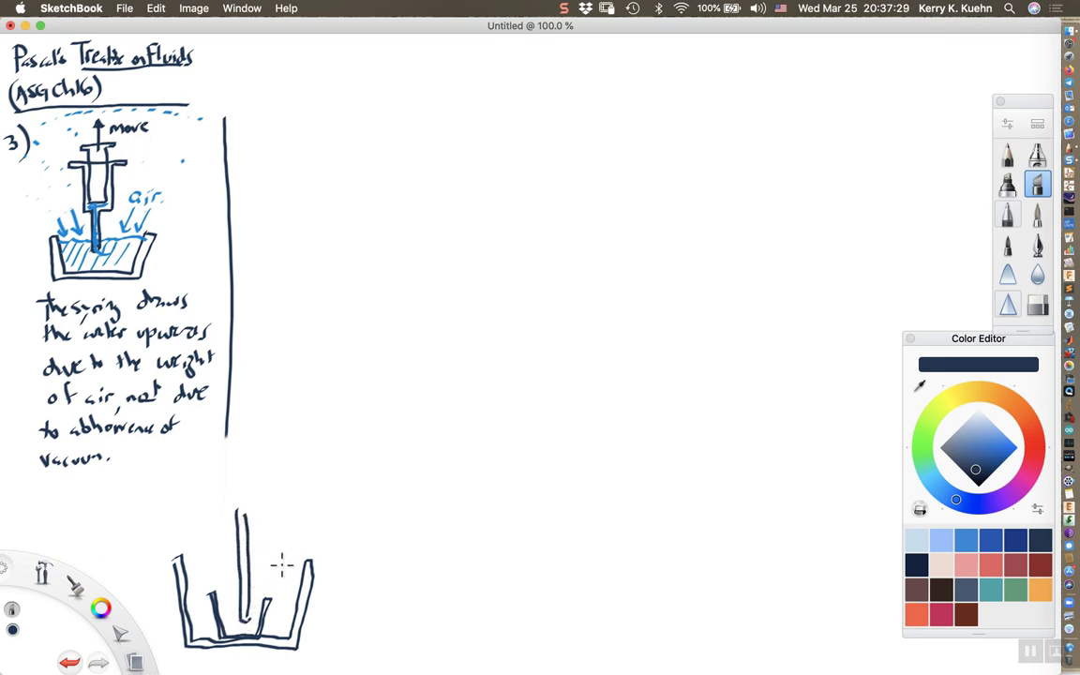
pyautogui.click(941, 617)
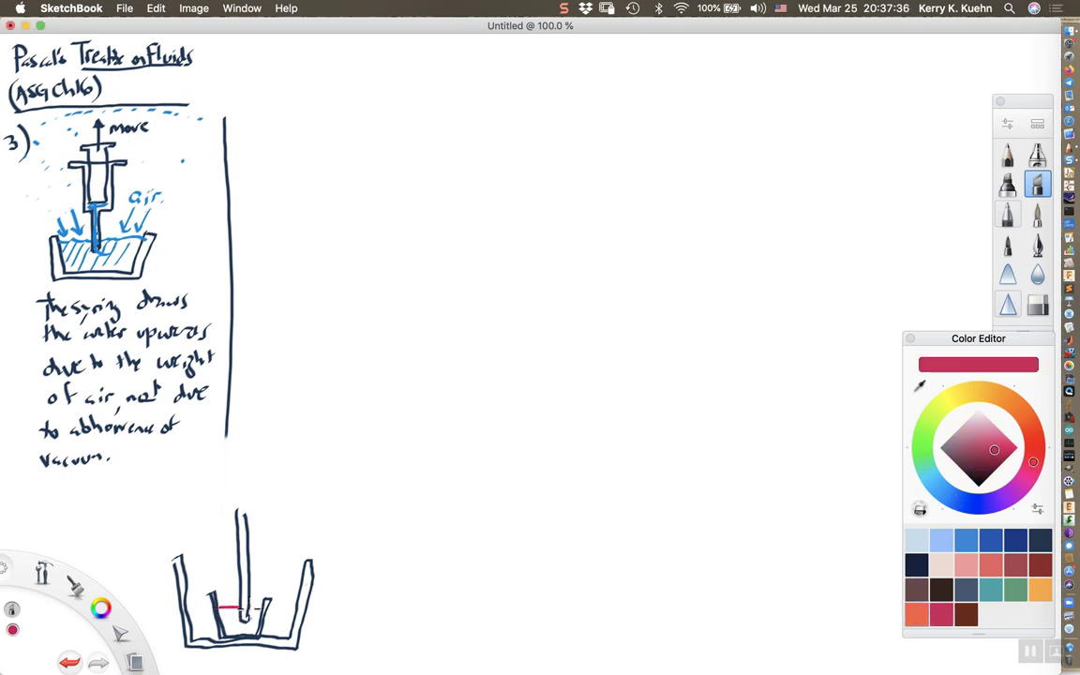
# Step: Hatch the inner vessel red as mercury and label it 'Hg' with a leader line
pyautogui.moveTo(215, 607); pyautogui.dragTo(232, 628)
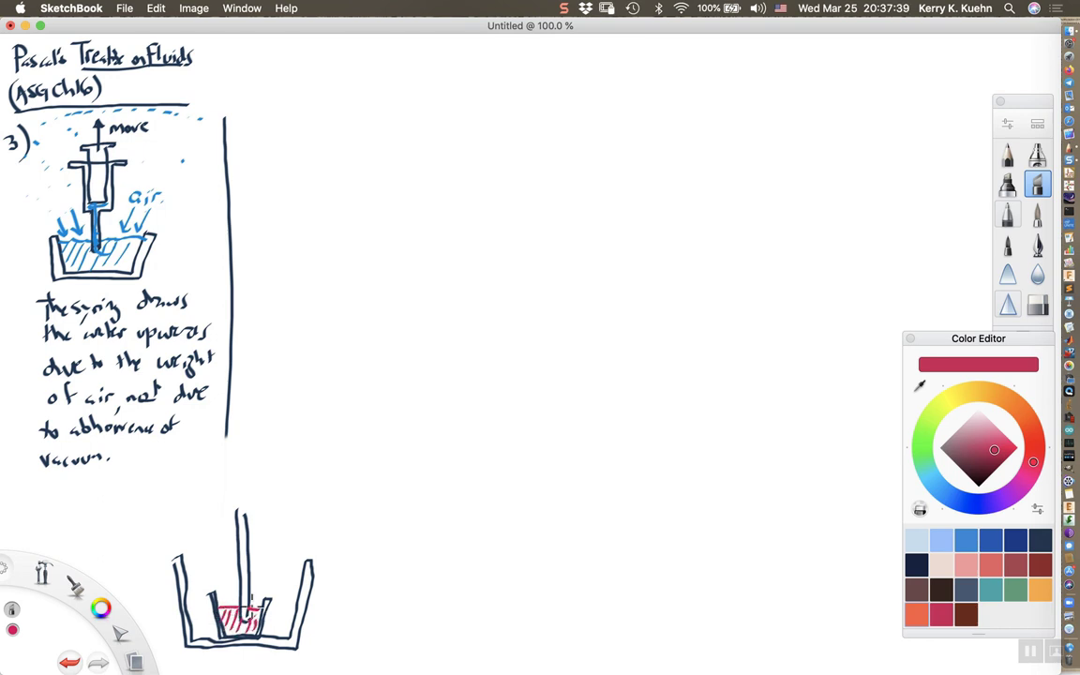
pyautogui.moveTo(261, 604)
pyautogui.mouseDown()
pyautogui.moveTo(310, 564)
pyautogui.moveTo(337, 574)
pyautogui.moveTo(343, 588)
pyautogui.moveTo(351, 579)
pyautogui.mouseUp()
pyautogui.moveTo(351, 567); pyautogui.dragTo(360, 592)
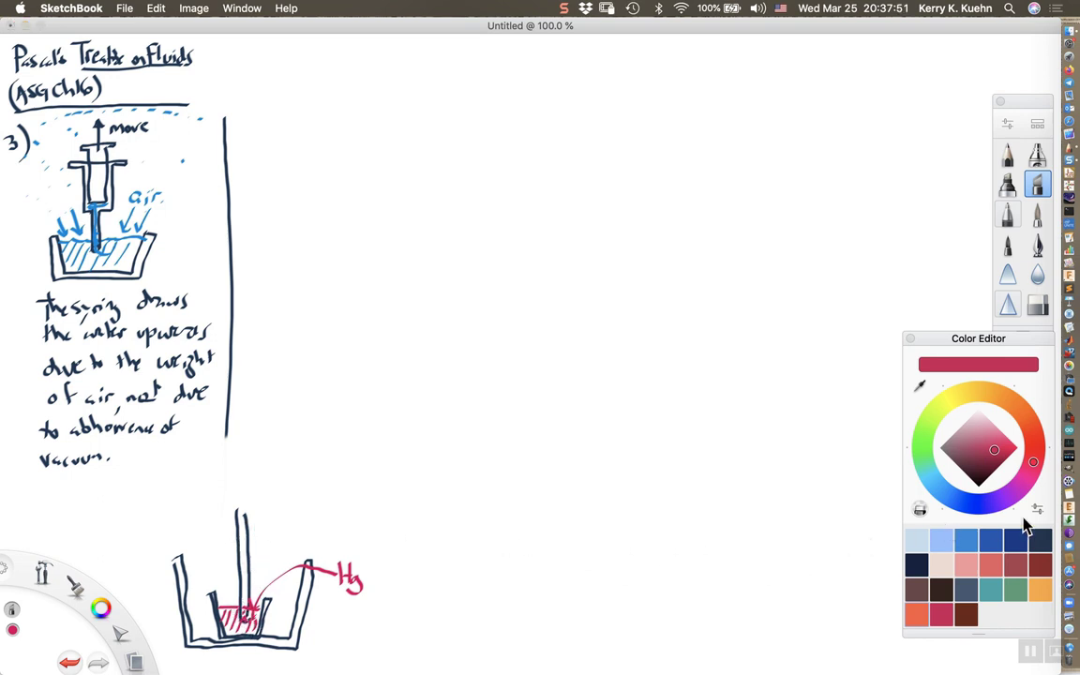
# Step: Cap the top of the tube in navy and refine its outline
pyautogui.click(956, 500)
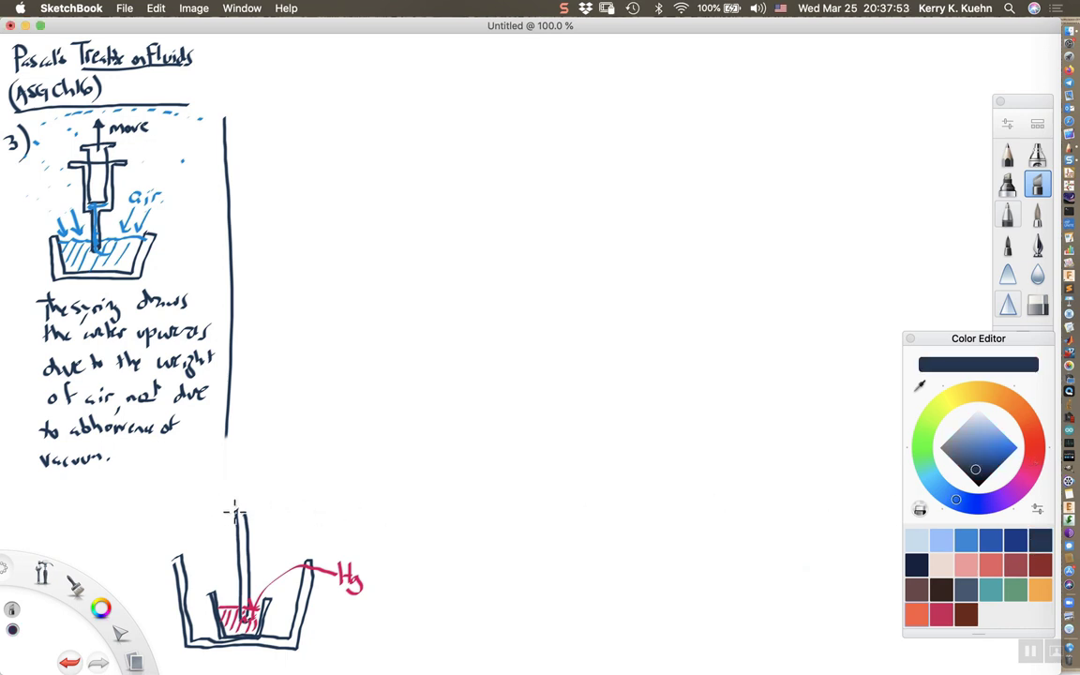
pyautogui.moveTo(232, 511); pyautogui.dragTo(249, 511)
pyautogui.moveTo(297, 578); pyautogui.dragTo(289, 554)
# Step: Draw a tilted navy beaker above the basin
pyautogui.click(966, 544)
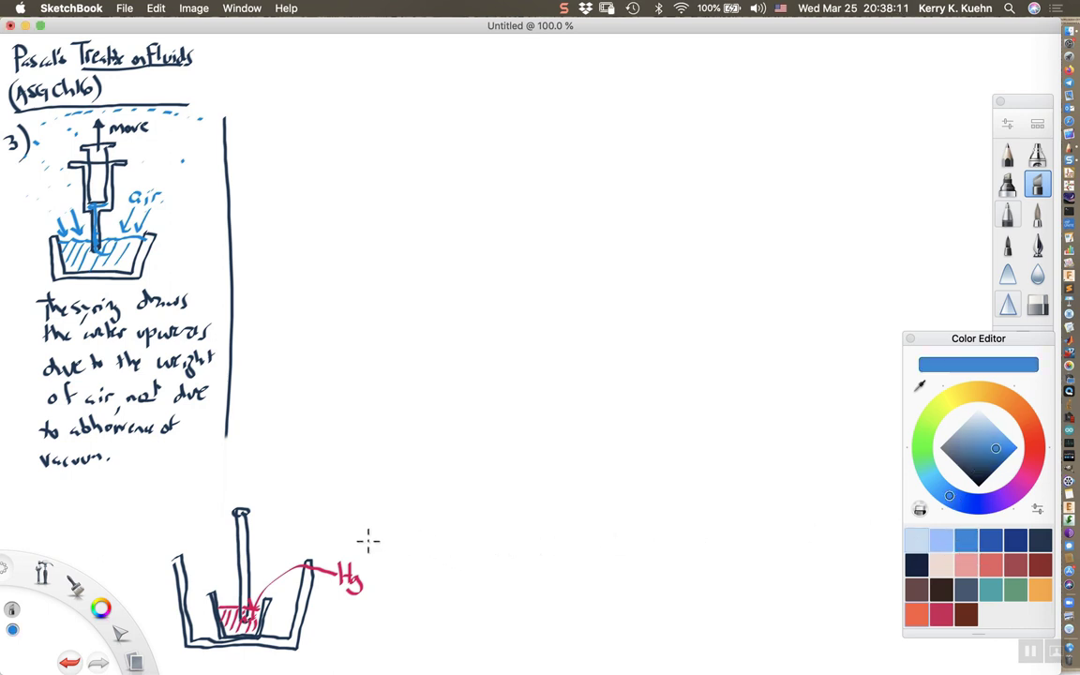
pyautogui.click(917, 564)
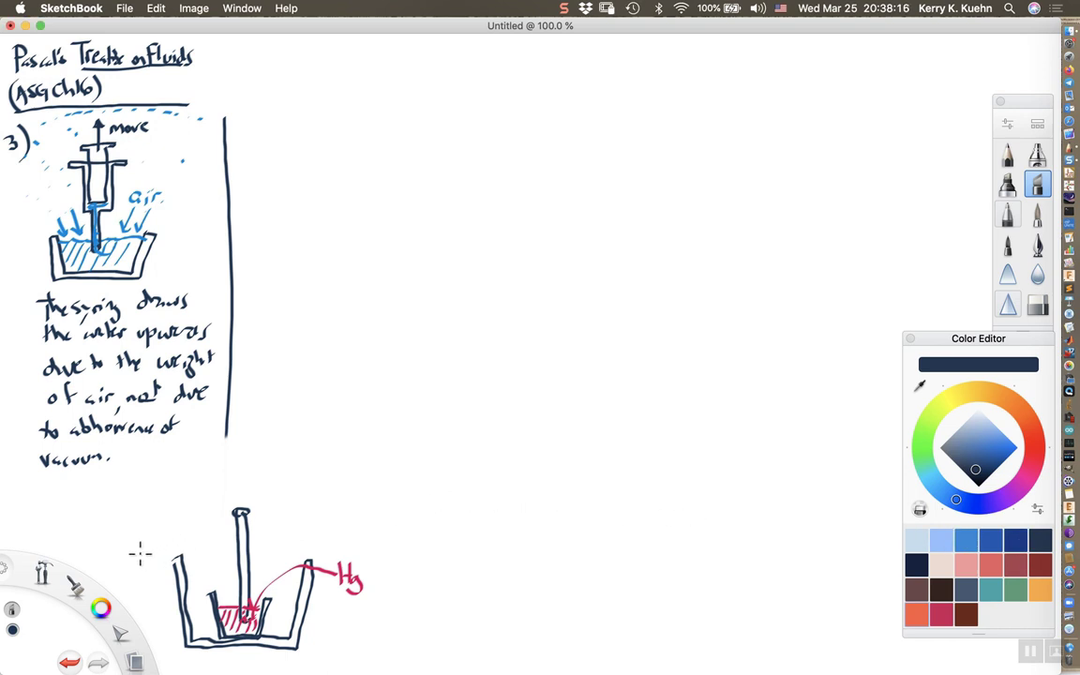
pyautogui.moveTo(140, 555)
pyautogui.mouseDown()
pyautogui.moveTo(192, 534)
pyautogui.moveTo(162, 494)
pyautogui.moveTo(127, 551)
pyautogui.moveTo(115, 506)
pyautogui.moveTo(136, 548)
pyautogui.mouseUp()
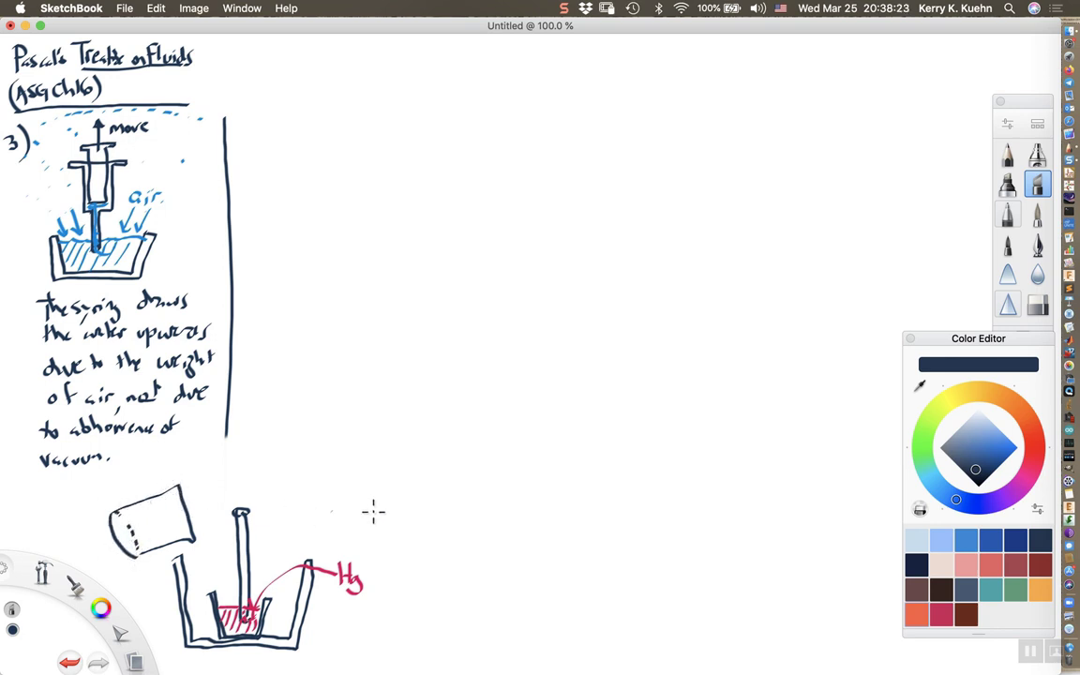
# Step: Draw blue water in the beaker spilling from its lip into the basin
pyautogui.click(968, 540)
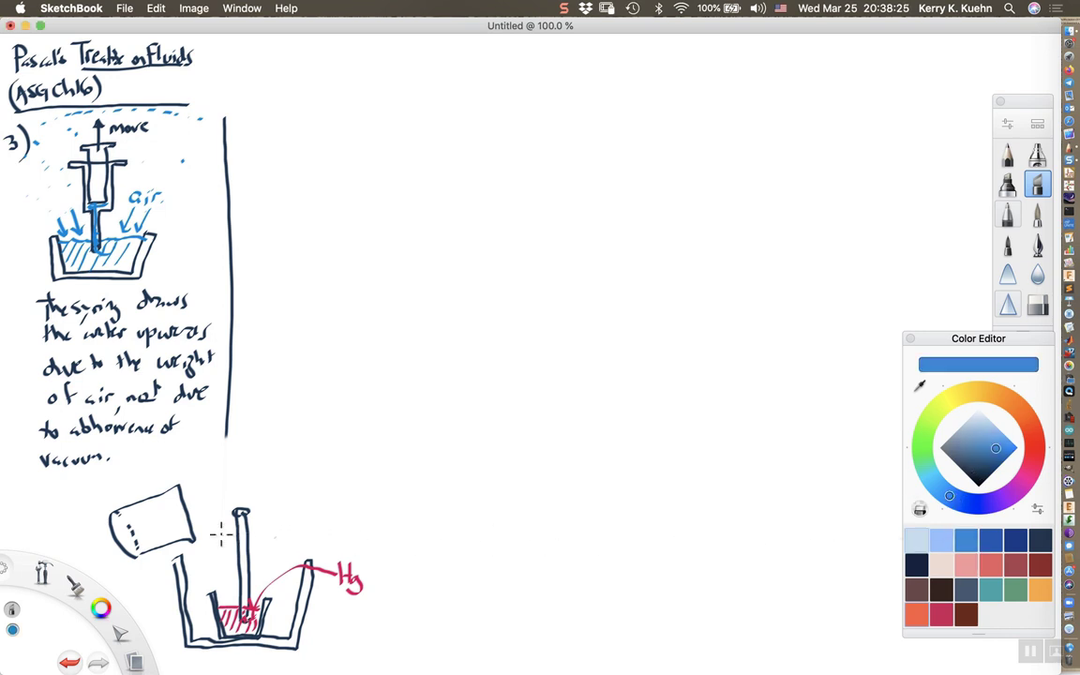
pyautogui.moveTo(131, 525); pyautogui.dragTo(136, 543)
pyautogui.moveTo(192, 536); pyautogui.dragTo(204, 553)
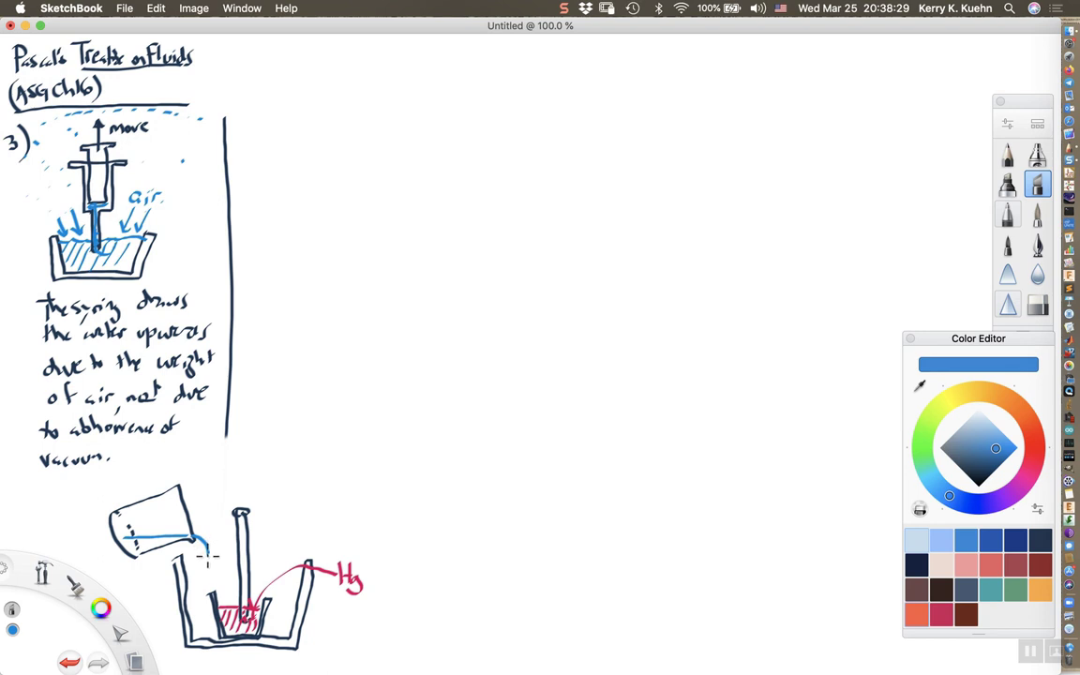
pyautogui.moveTo(173, 540); pyautogui.dragTo(127, 545)
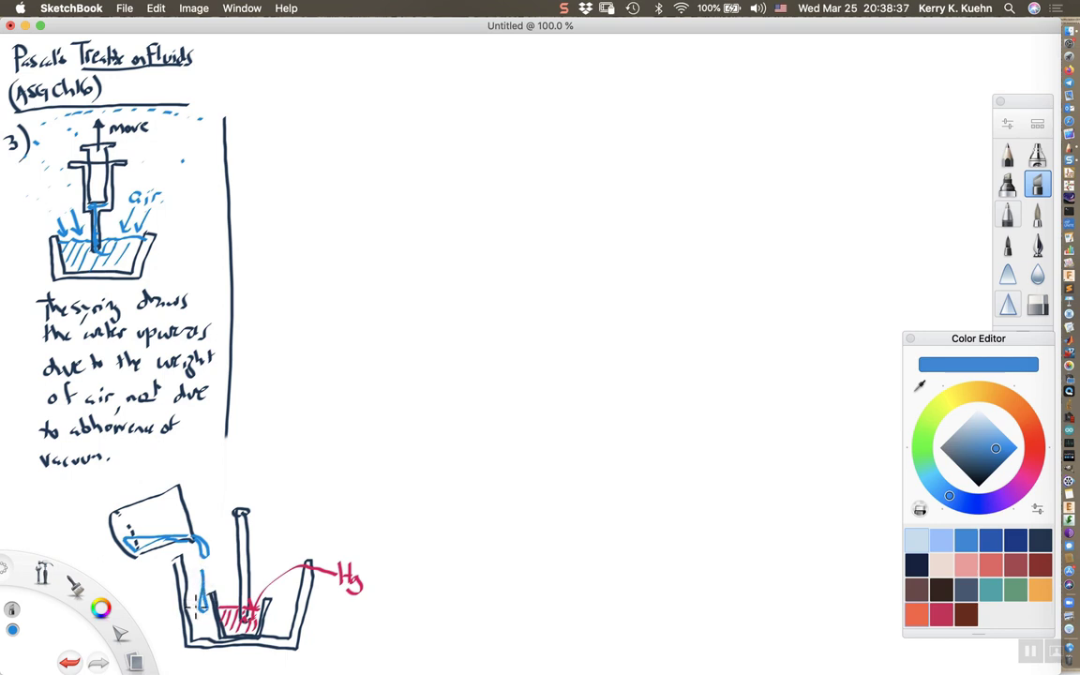
pyautogui.moveTo(205, 563); pyautogui.dragTo(202, 609)
# Step: Draw the blue water level and hatch the water on both sides of the tube
pyautogui.moveTo(215, 569); pyautogui.dragTo(232, 569)
pyautogui.moveTo(192, 574)
pyautogui.mouseDown()
pyautogui.moveTo(185, 600)
pyautogui.moveTo(220, 605)
pyautogui.moveTo(193, 632)
pyautogui.moveTo(206, 635)
pyautogui.mouseUp()
pyautogui.moveTo(262, 574)
pyautogui.mouseDown()
pyautogui.moveTo(255, 604)
pyautogui.moveTo(289, 614)
pyautogui.moveTo(273, 620)
pyautogui.mouseUp()
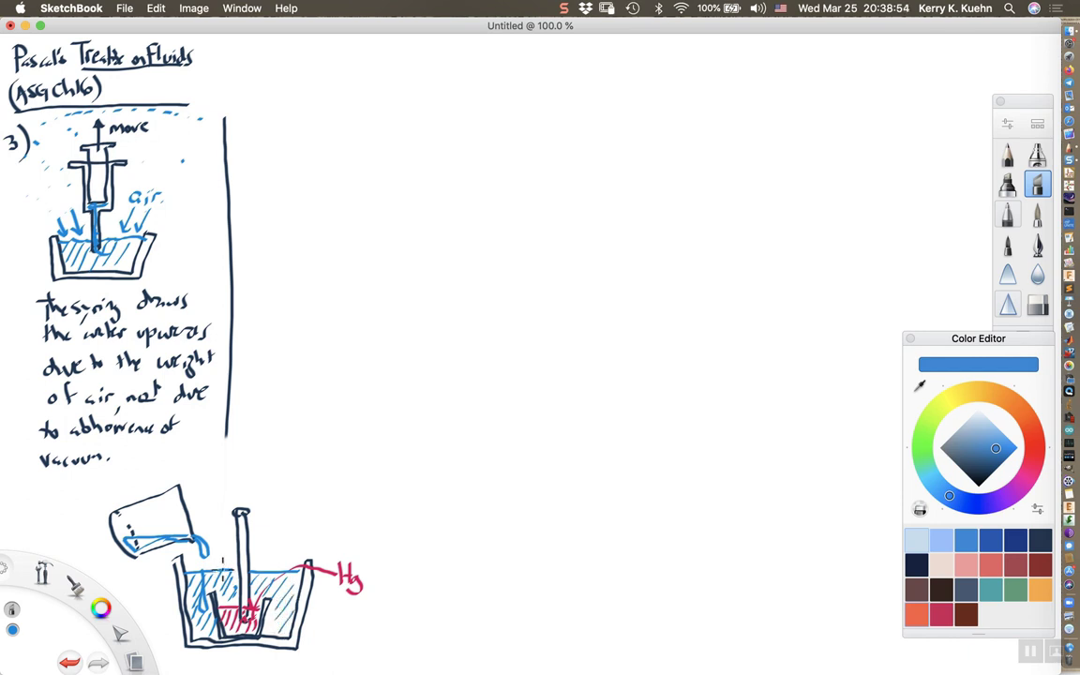
pyautogui.moveTo(220, 583); pyautogui.dragTo(229, 600)
pyautogui.moveTo(246, 600); pyautogui.dragTo(258, 615)
# Step: Draw an orange-red height bracket beside the basin and label it 'h_w'
pyautogui.click(917, 614)
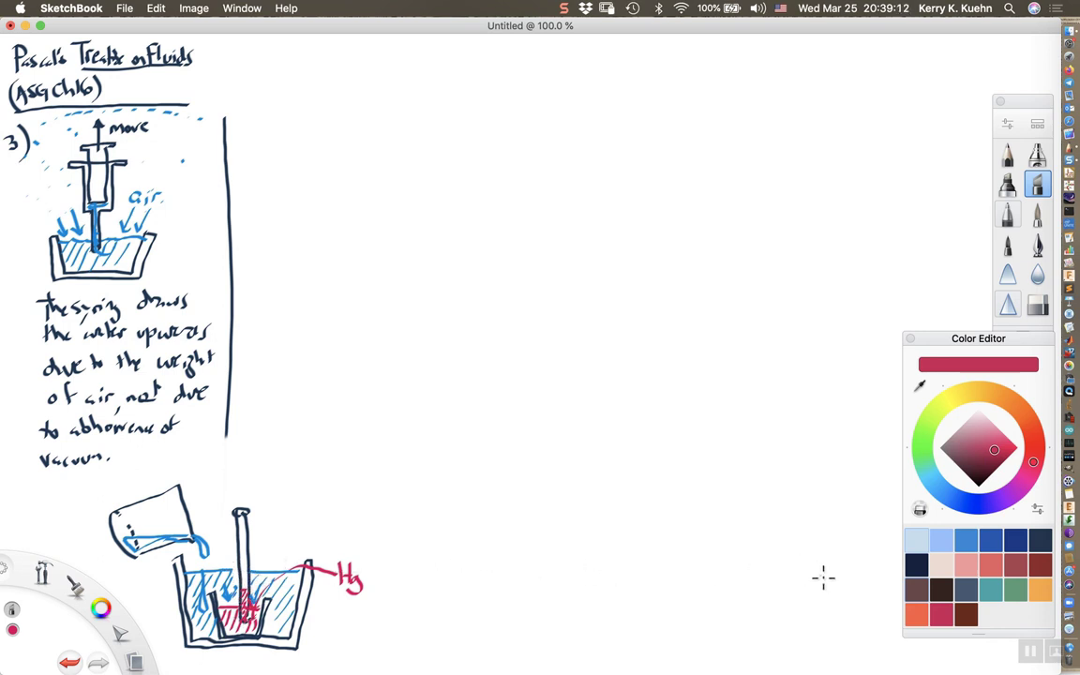
pyautogui.click(917, 614)
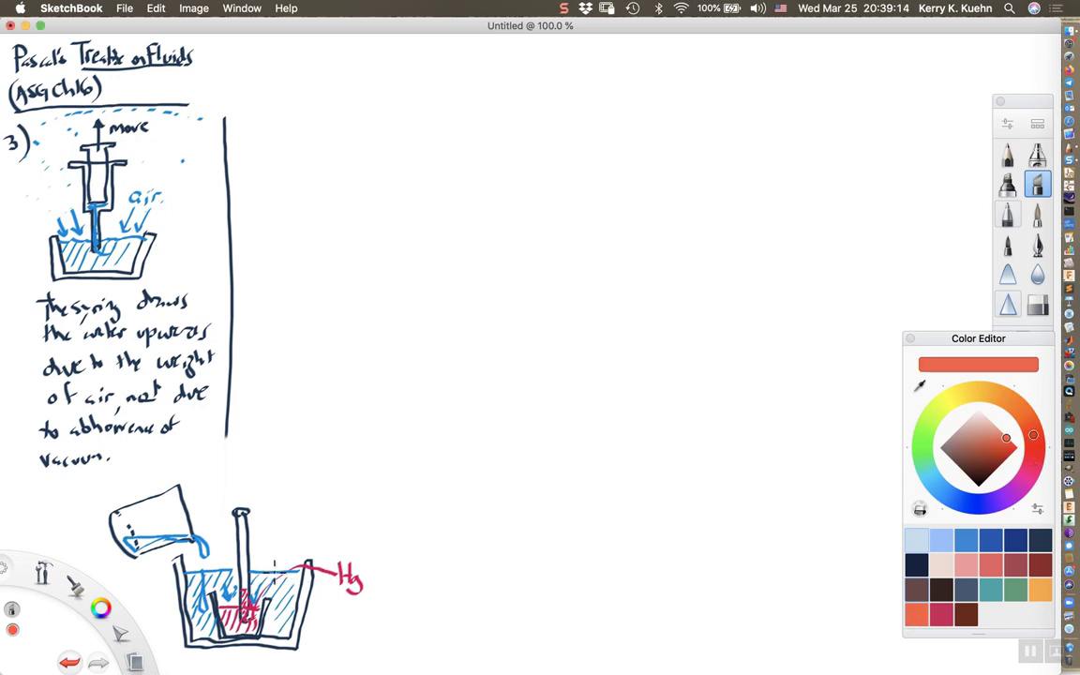
pyautogui.moveTo(278, 571); pyautogui.dragTo(251, 572)
pyautogui.moveTo(165, 574)
pyautogui.mouseDown()
pyautogui.moveTo(154, 579)
pyautogui.moveTo(157, 611)
pyautogui.moveTo(192, 613)
pyautogui.mouseUp()
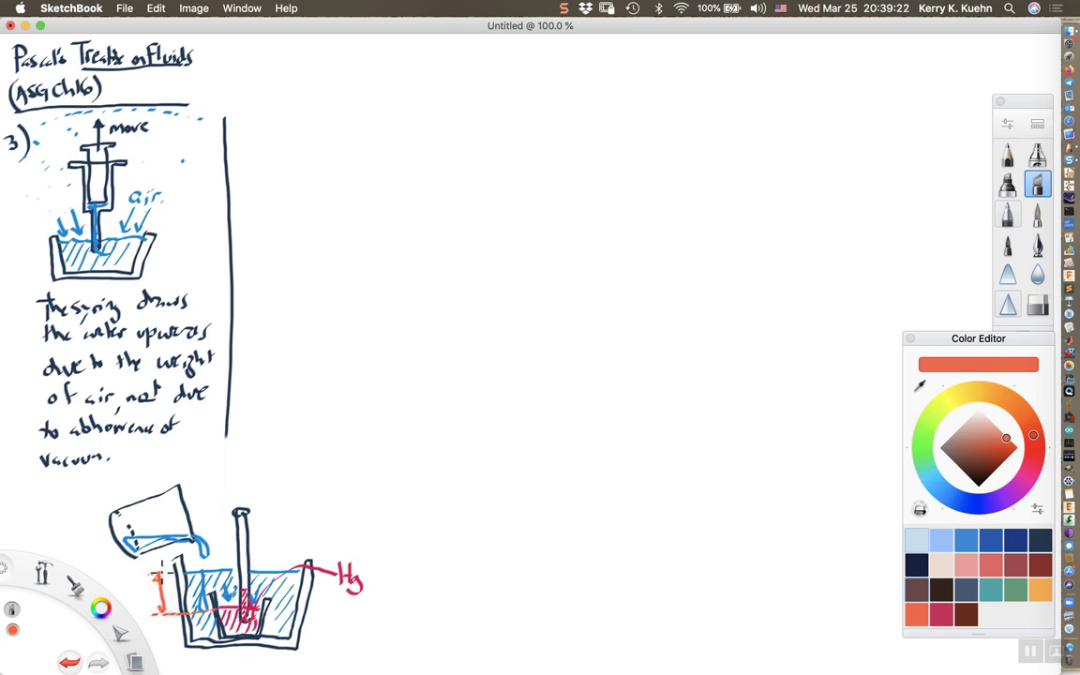
pyautogui.moveTo(130, 581); pyautogui.dragTo(154, 605)
pyautogui.click(1038, 305)
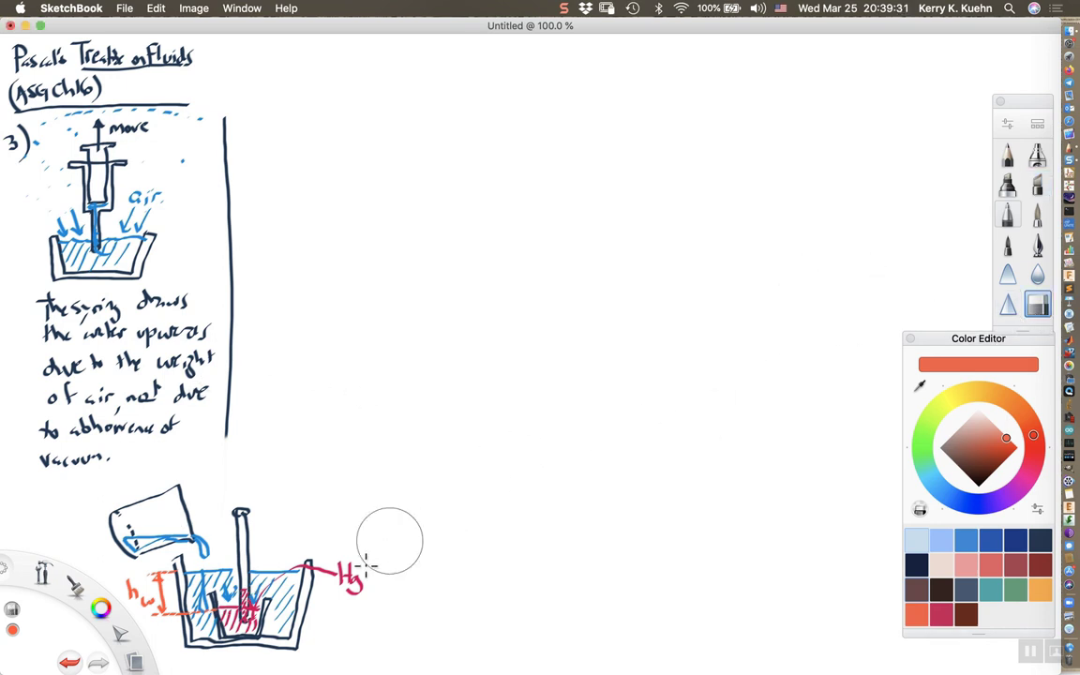
# Step: Erase the Hg label, then draw a crimson dashed mercury-level line and an h_Hg height bracket
pyautogui.moveTo(361, 563); pyautogui.dragTo(333, 582)
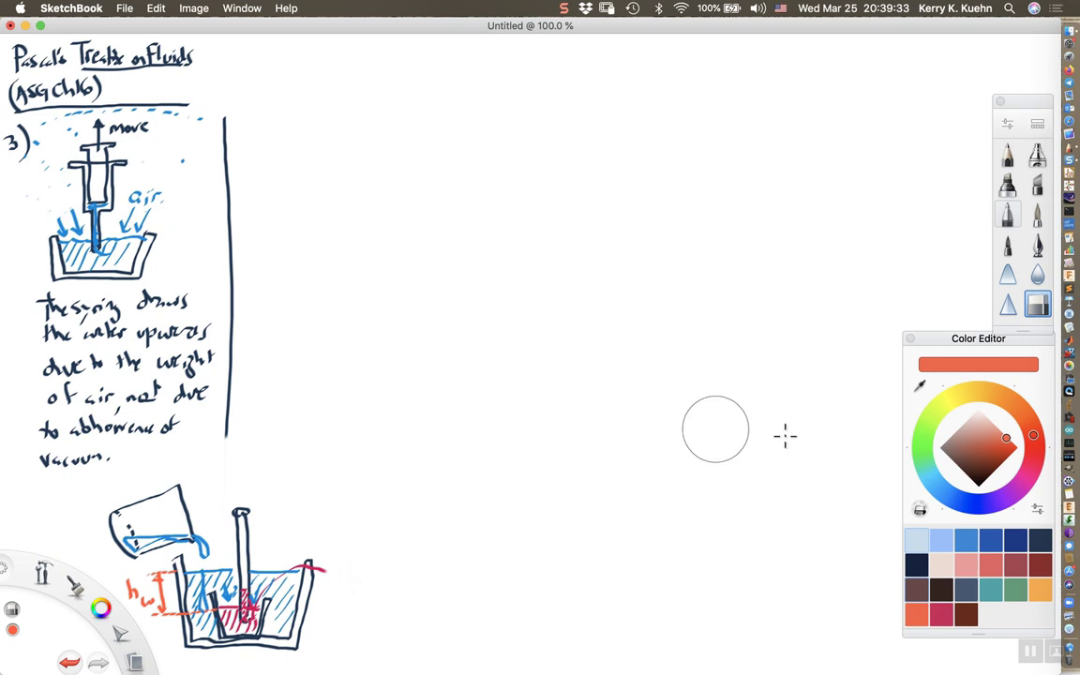
pyautogui.click(933, 612)
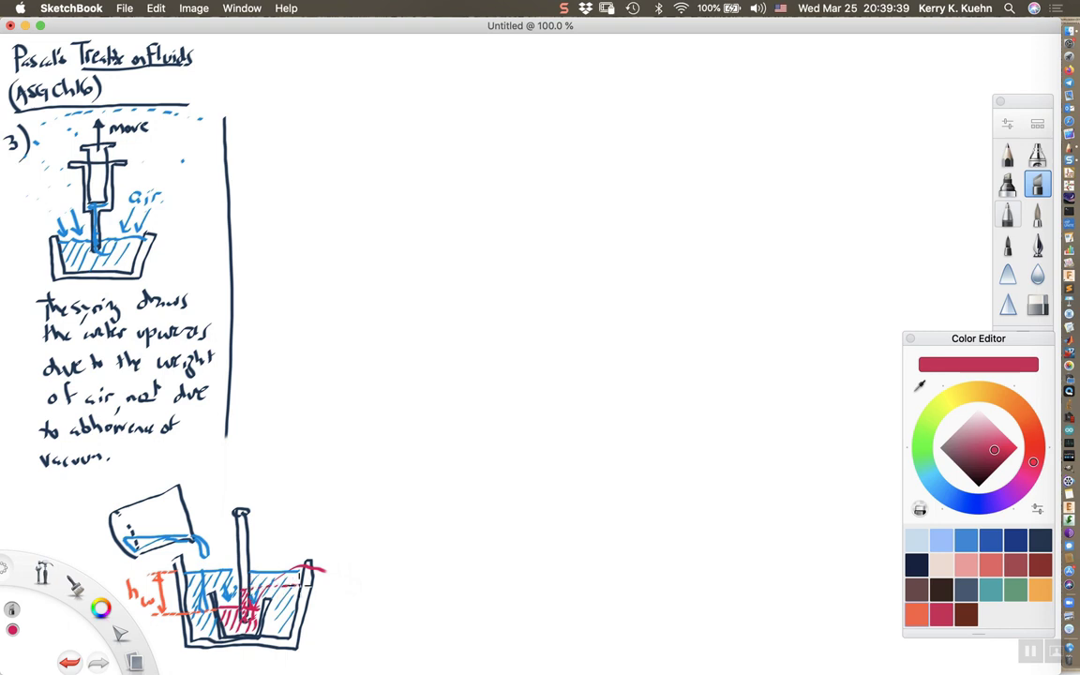
pyautogui.moveTo(312, 570); pyautogui.dragTo(325, 587)
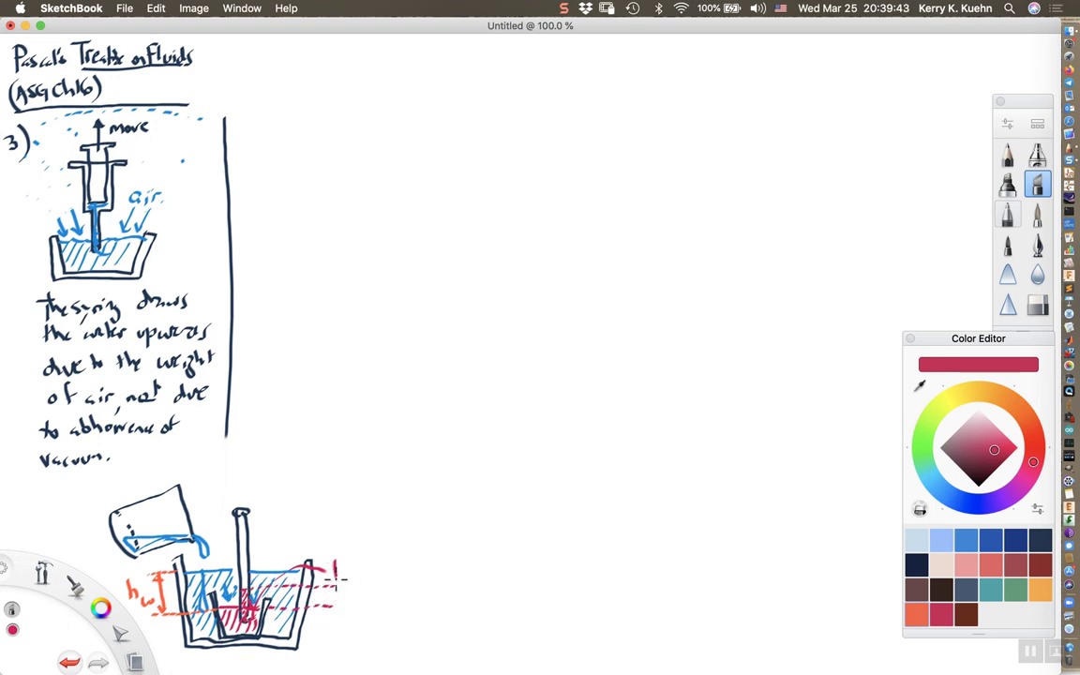
pyautogui.moveTo(335, 560)
pyautogui.mouseDown()
pyautogui.moveTo(337, 639)
pyautogui.moveTo(357, 613)
pyautogui.moveTo(374, 624)
pyautogui.mouseUp()
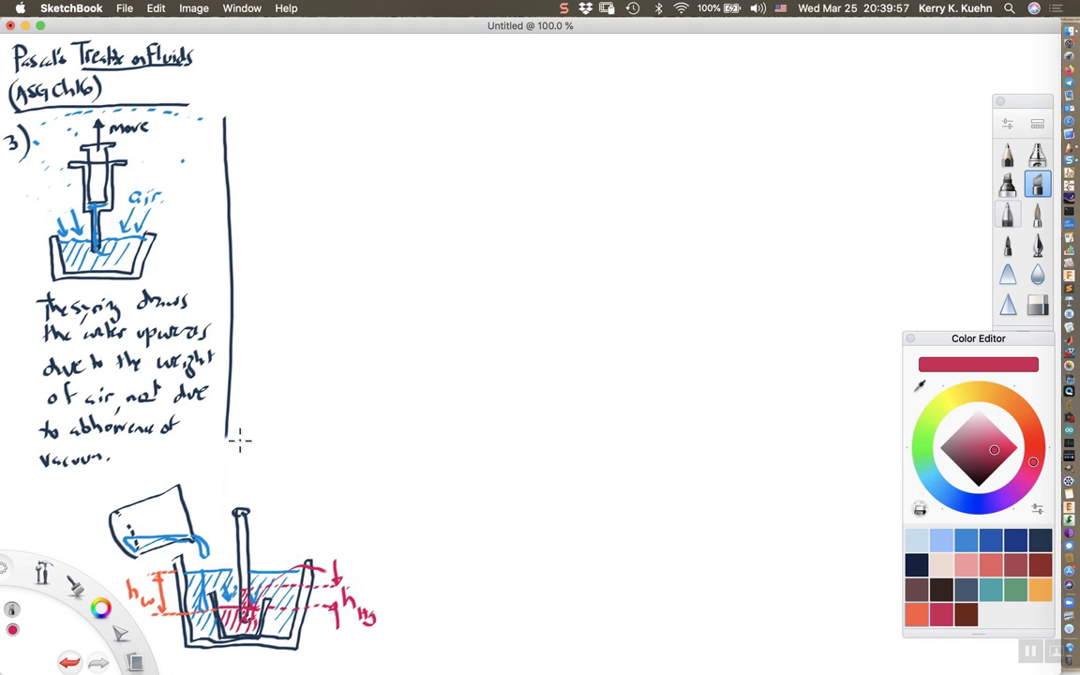
# Step: Write 'h_w = 14 h_Hg' above the diagram and touch up the air label
pyautogui.moveTo(238, 448)
pyautogui.mouseDown()
pyautogui.moveTo(238, 464)
pyautogui.moveTo(268, 470)
pyautogui.moveTo(277, 457)
pyautogui.moveTo(284, 470)
pyautogui.moveTo(316, 469)
pyautogui.moveTo(333, 487)
pyautogui.mouseUp()
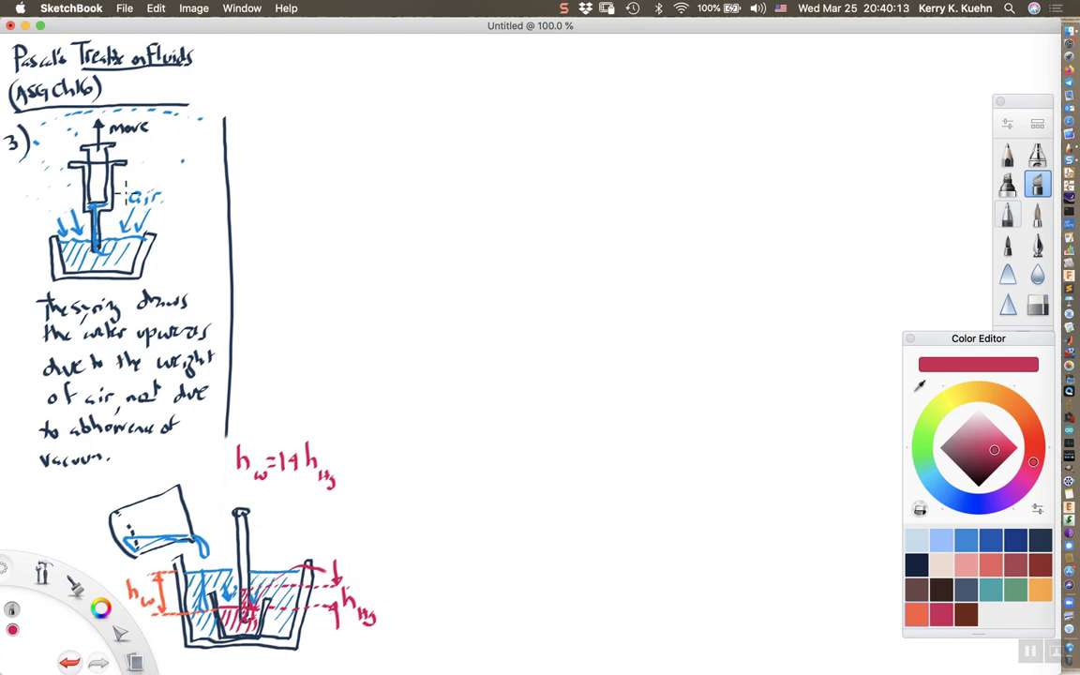
pyautogui.moveTo(93, 187)
pyautogui.mouseDown()
pyautogui.moveTo(94, 208)
pyautogui.moveTo(96, 198)
pyautogui.mouseUp()
pyautogui.click(952, 497)
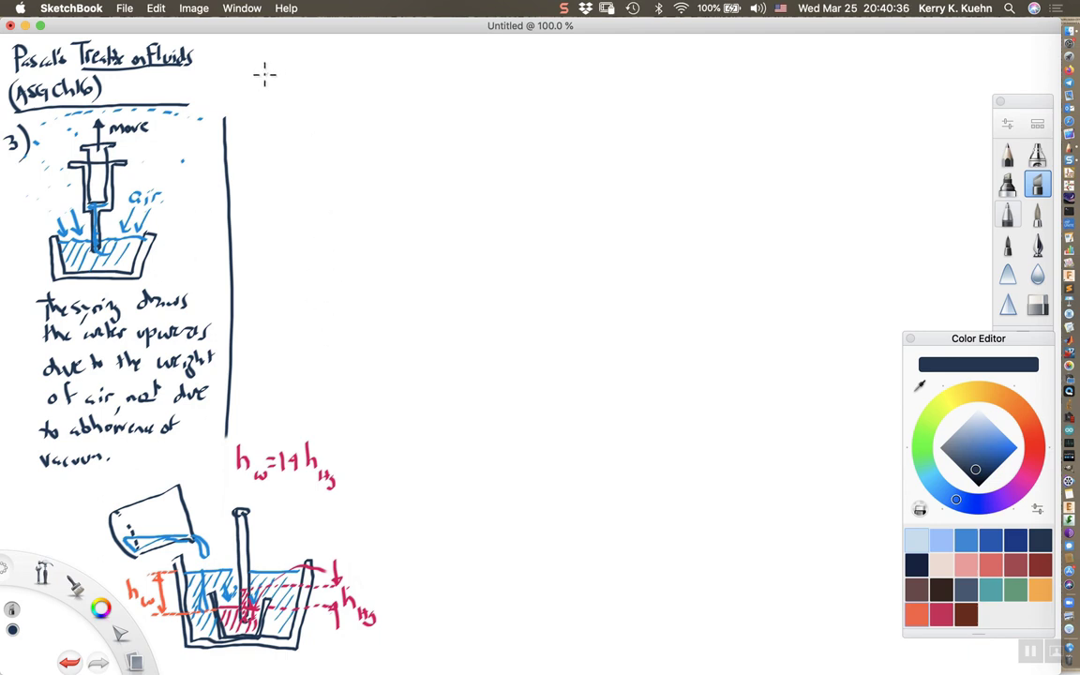
# Step: Write '4) An inverted tube of water does not drain' at the top in dark navy
pyautogui.moveTo(253, 61)
pyautogui.mouseDown()
pyautogui.moveTo(255, 94)
pyautogui.moveTo(264, 83)
pyautogui.mouseUp()
pyautogui.moveTo(272, 61); pyautogui.dragTo(274, 108)
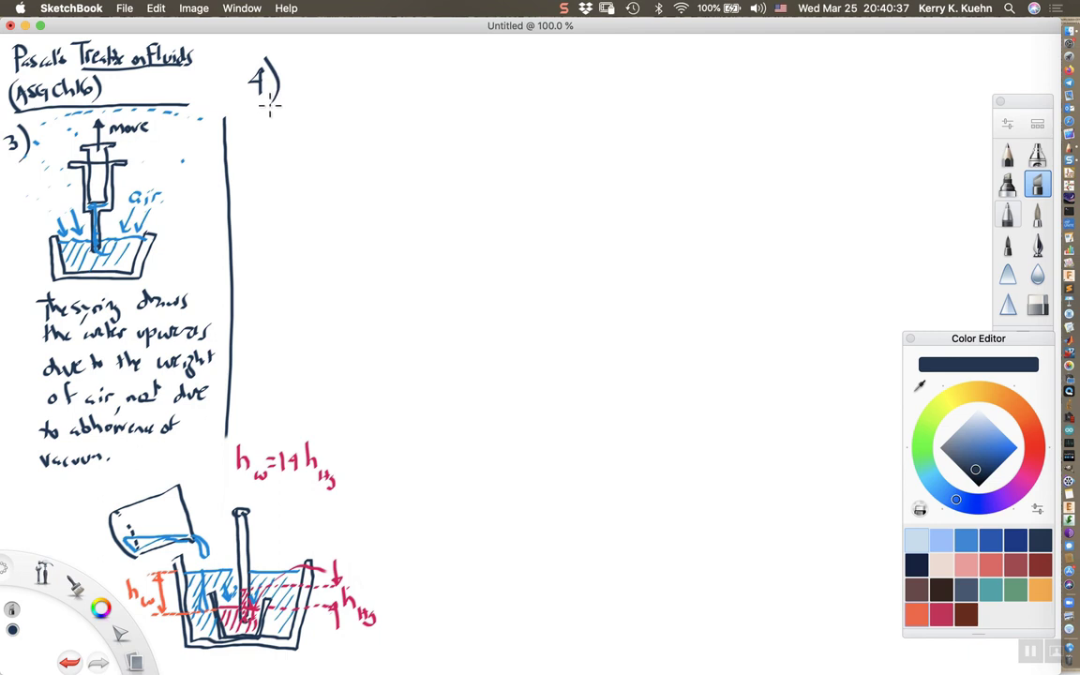
pyautogui.click(284, 96)
pyautogui.moveTo(291, 97)
pyautogui.mouseDown()
pyautogui.moveTo(298, 68)
pyautogui.moveTo(304, 97)
pyautogui.mouseUp()
pyautogui.moveTo(293, 87)
pyautogui.mouseDown()
pyautogui.moveTo(315, 96)
pyautogui.moveTo(489, 94)
pyautogui.mouseUp()
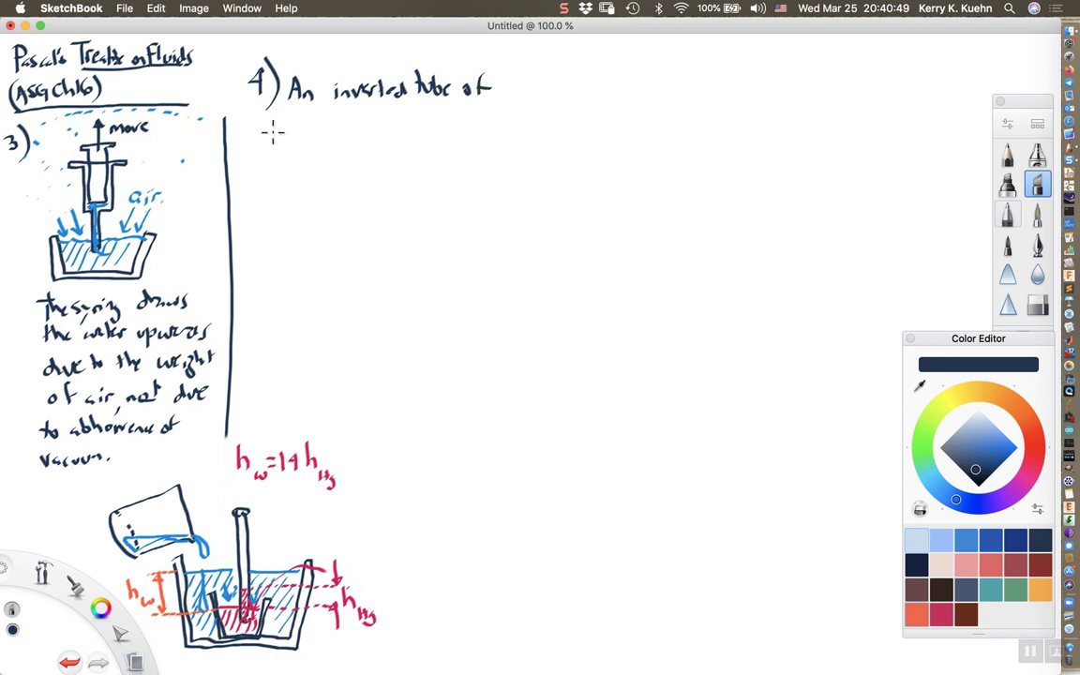
pyautogui.moveTo(272, 123)
pyautogui.mouseDown()
pyautogui.moveTo(290, 136)
pyautogui.moveTo(401, 131)
pyautogui.mouseUp()
pyautogui.moveTo(406, 121); pyautogui.dragTo(489, 129)
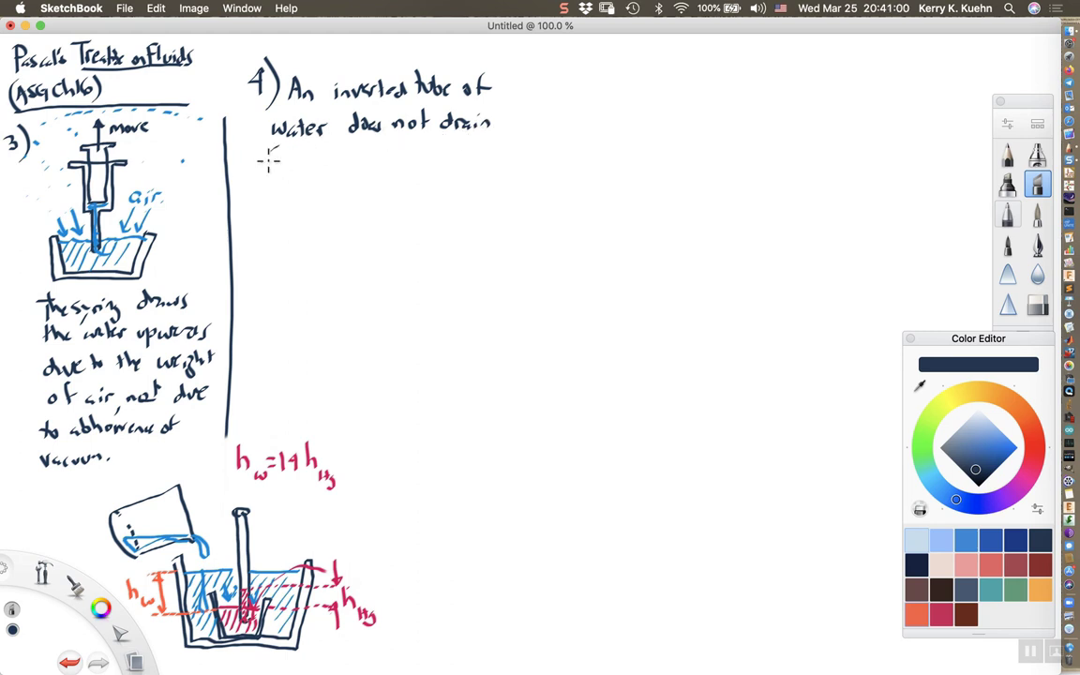
pyautogui.moveTo(273, 150)
pyautogui.mouseDown()
pyautogui.moveTo(270, 168)
pyautogui.moveTo(288, 173)
pyautogui.mouseUp()
pyautogui.moveTo(285, 156); pyautogui.dragTo(497, 163)
# Step: Continue the note with 'small enough, due to the'
pyautogui.moveTo(283, 184)
pyautogui.mouseDown()
pyautogui.moveTo(291, 197)
pyautogui.moveTo(322, 195)
pyautogui.mouseUp()
pyautogui.moveTo(326, 180); pyautogui.dragTo(334, 197)
pyautogui.moveTo(340, 190); pyautogui.dragTo(363, 195)
pyautogui.moveTo(367, 186); pyautogui.dragTo(390, 195)
pyautogui.moveTo(394, 185)
pyautogui.mouseDown()
pyautogui.moveTo(399, 201)
pyautogui.moveTo(476, 195)
pyautogui.mouseUp()
pyautogui.moveTo(469, 186); pyautogui.dragTo(488, 187)
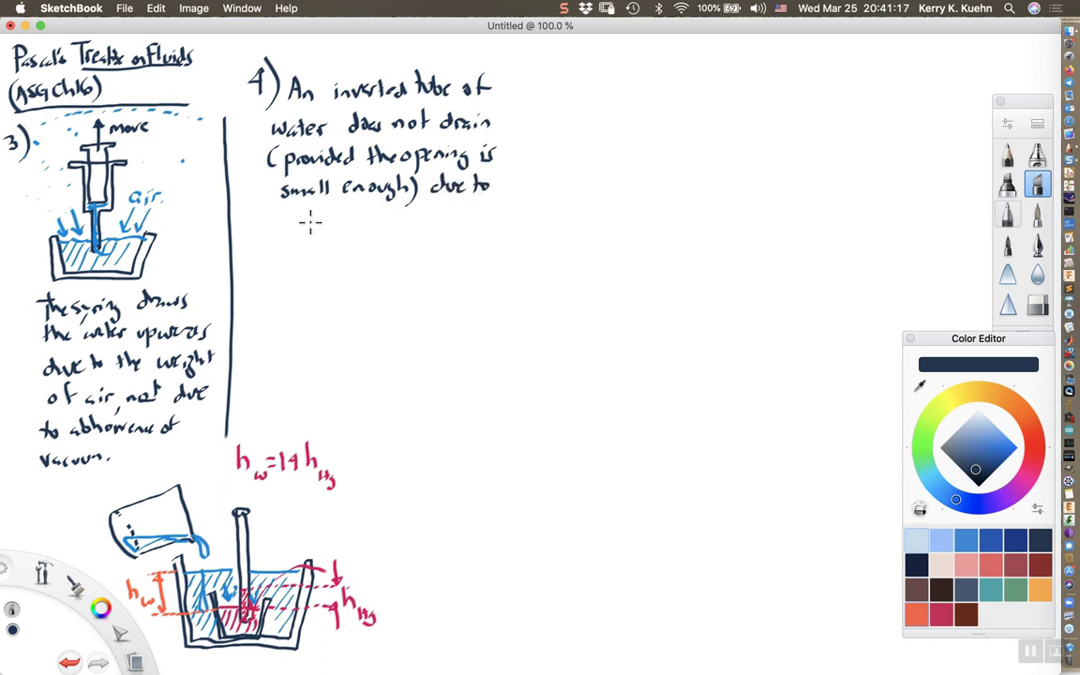
pyautogui.moveTo(266, 210); pyautogui.dragTo(283, 225)
pyautogui.moveTo(285, 215)
pyautogui.mouseDown()
pyautogui.moveTo(346, 233)
pyautogui.moveTo(384, 223)
pyautogui.mouseUp()
# Step: Finish with 'weight of air supports the water' and draw the tube's first side
pyautogui.moveTo(388, 204)
pyautogui.mouseDown()
pyautogui.moveTo(394, 225)
pyautogui.moveTo(422, 223)
pyautogui.mouseUp()
pyautogui.moveTo(425, 214); pyautogui.dragTo(461, 221)
pyautogui.moveTo(463, 214)
pyautogui.mouseDown()
pyautogui.moveTo(476, 228)
pyautogui.moveTo(512, 223)
pyautogui.mouseUp()
pyautogui.moveTo(514, 203); pyautogui.dragTo(517, 223)
pyautogui.moveTo(270, 234)
pyautogui.mouseDown()
pyautogui.moveTo(272, 250)
pyautogui.moveTo(328, 250)
pyautogui.mouseUp()
pyautogui.moveTo(332, 234); pyautogui.dragTo(343, 247)
pyautogui.moveTo(349, 230)
pyautogui.mouseDown()
pyautogui.moveTo(352, 247)
pyautogui.moveTo(377, 249)
pyautogui.mouseUp()
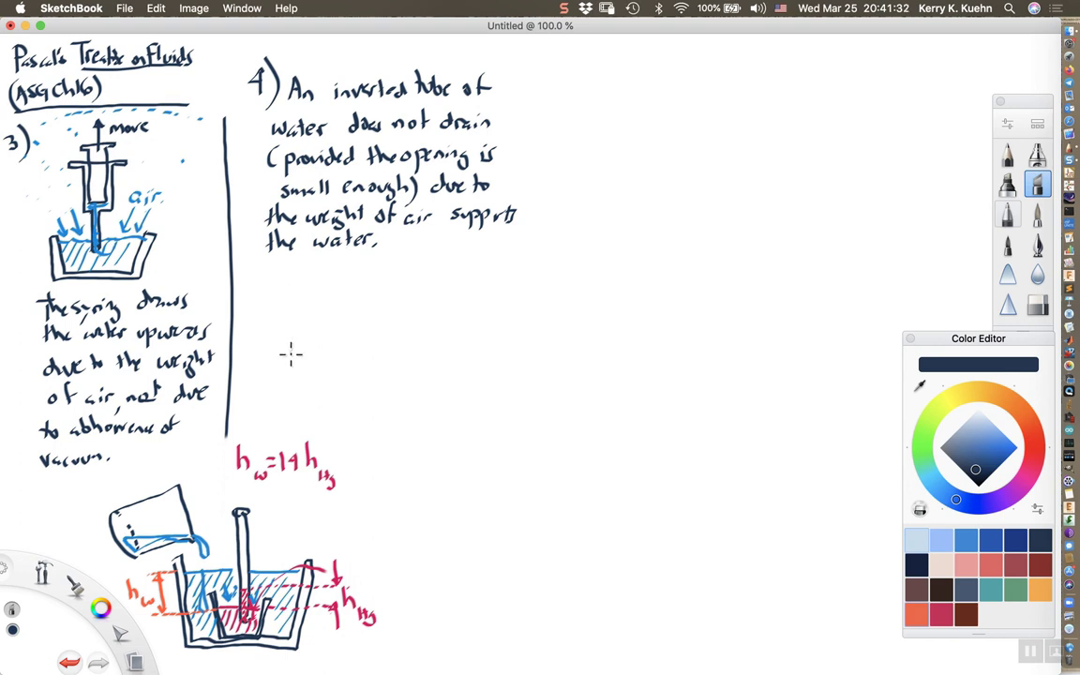
pyautogui.moveTo(309, 338)
pyautogui.mouseDown()
pyautogui.moveTo(307, 375)
pyautogui.moveTo(309, 302)
pyautogui.moveTo(334, 304)
pyautogui.moveTo(326, 379)
pyautogui.moveTo(302, 381)
pyautogui.mouseUp()
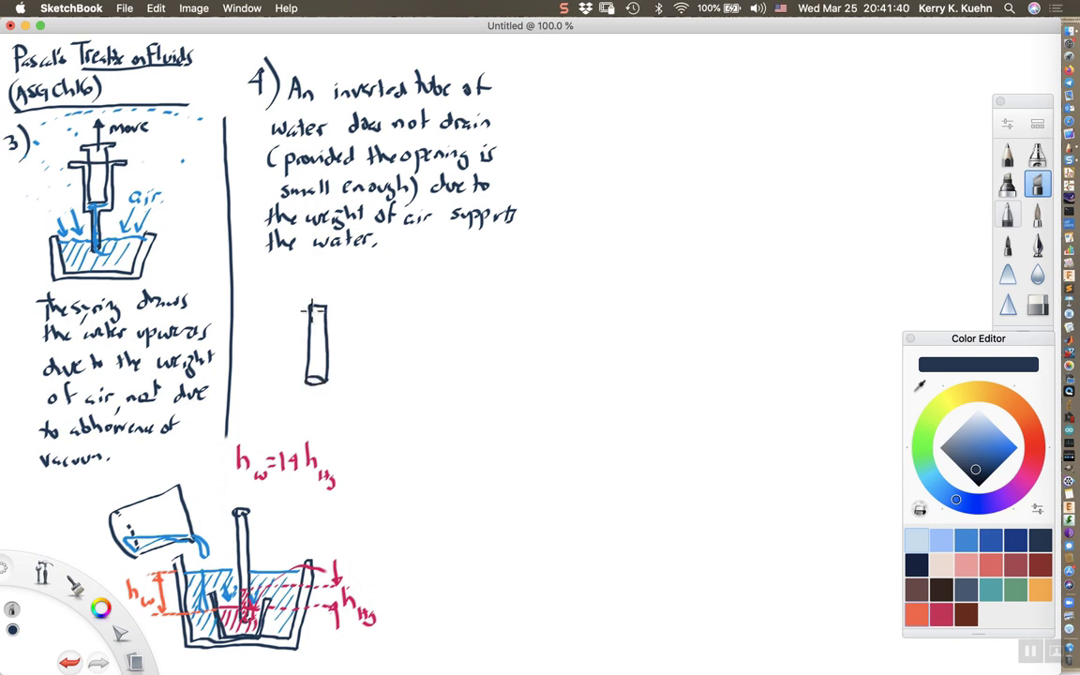
# Step: Give the tube its closed top and a leader line labelled 'closed'
pyautogui.moveTo(302, 306); pyautogui.dragTo(318, 306)
pyautogui.moveTo(324, 304)
pyautogui.mouseDown()
pyautogui.moveTo(349, 289)
pyautogui.moveTo(354, 302)
pyautogui.moveTo(388, 306)
pyautogui.mouseUp()
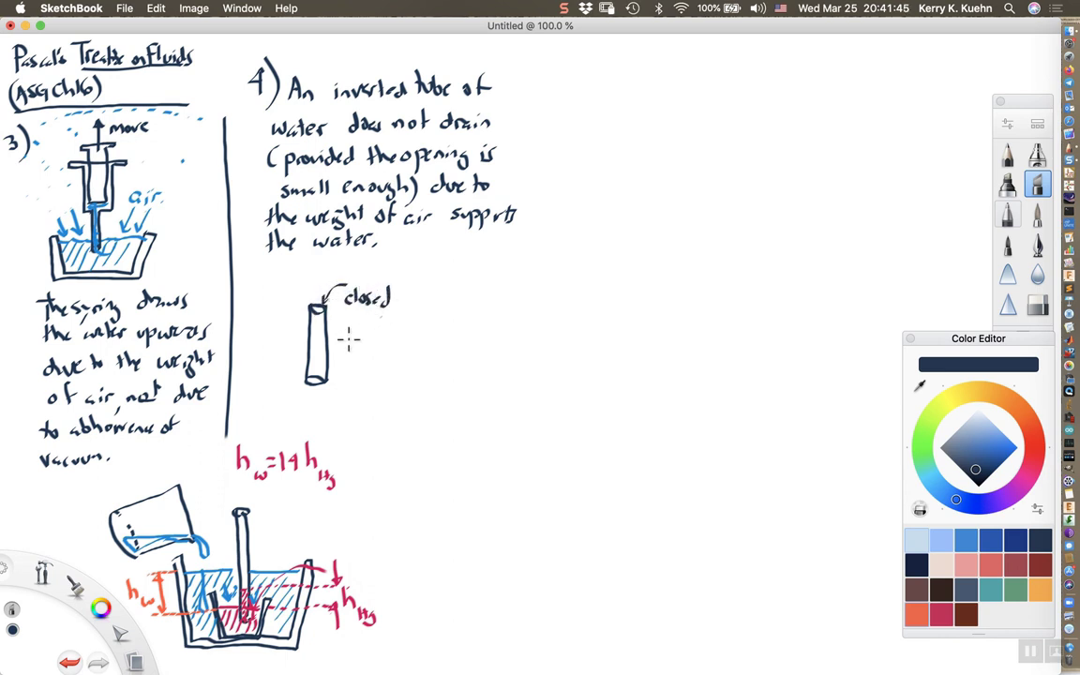
pyautogui.moveTo(334, 375); pyautogui.dragTo(397, 371)
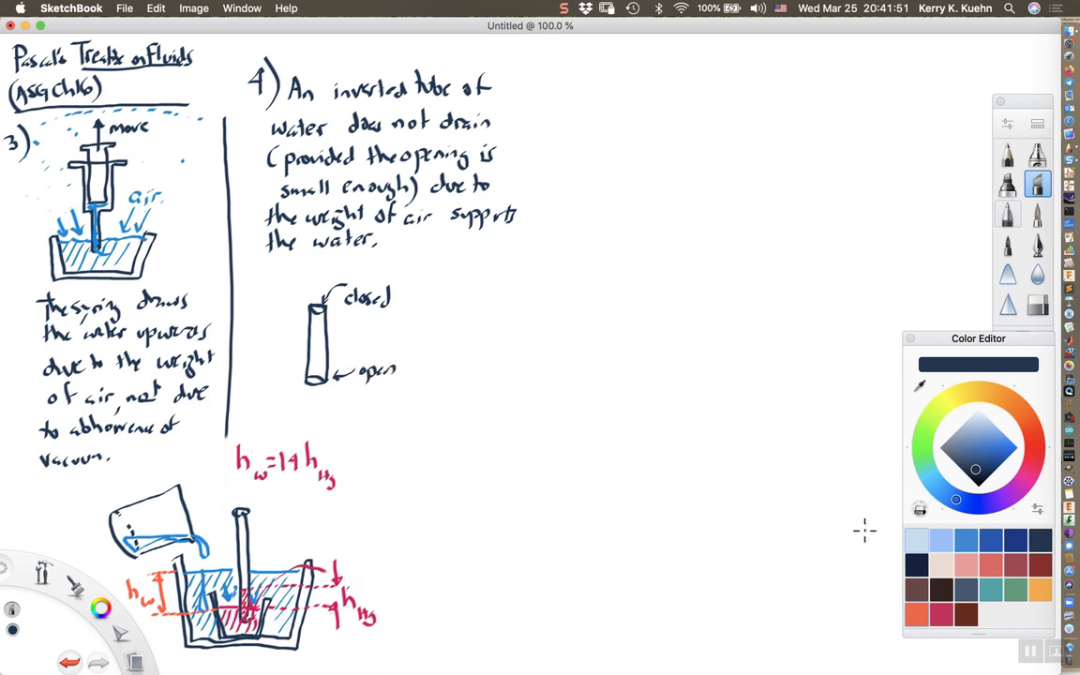
# Step: Hatch the tube in medium blue and write 'water does not pour out' below it
pyautogui.click(966, 540)
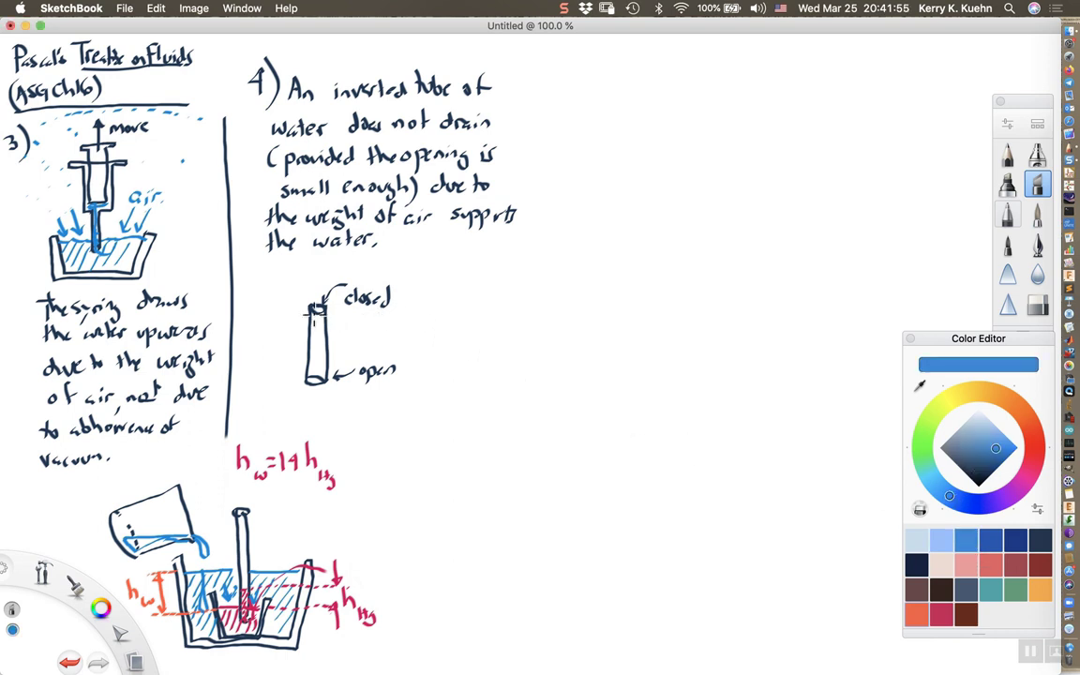
pyautogui.moveTo(321, 310); pyautogui.dragTo(315, 380)
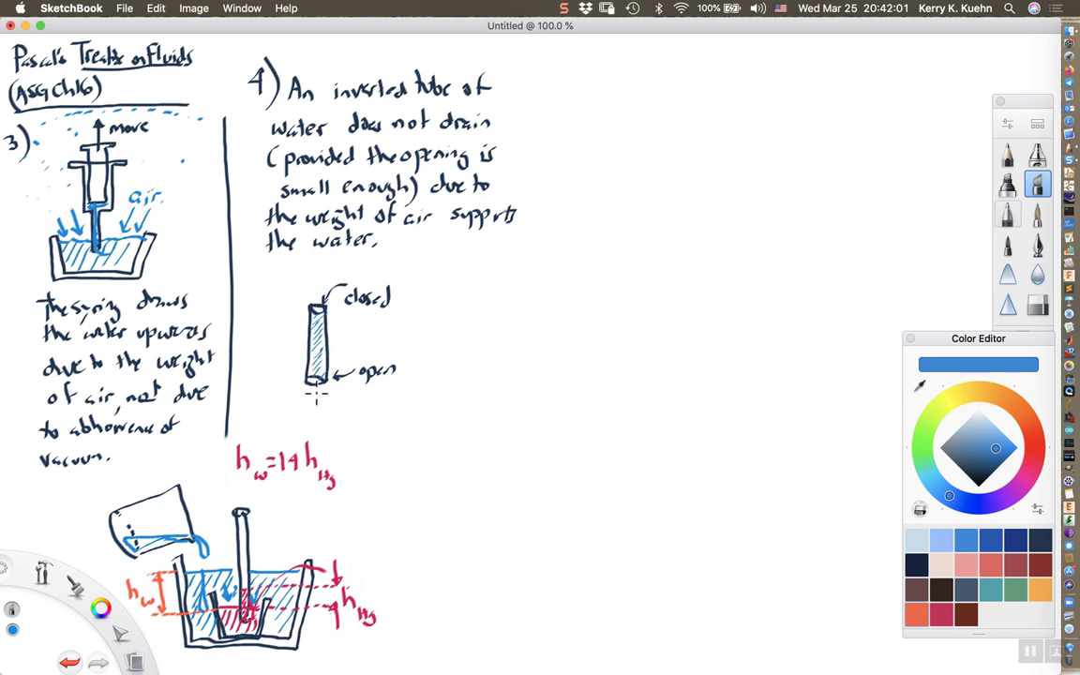
pyautogui.moveTo(313, 392)
pyautogui.mouseDown()
pyautogui.moveTo(328, 409)
pyautogui.moveTo(417, 405)
pyautogui.moveTo(371, 428)
pyautogui.moveTo(461, 420)
pyautogui.mouseUp()
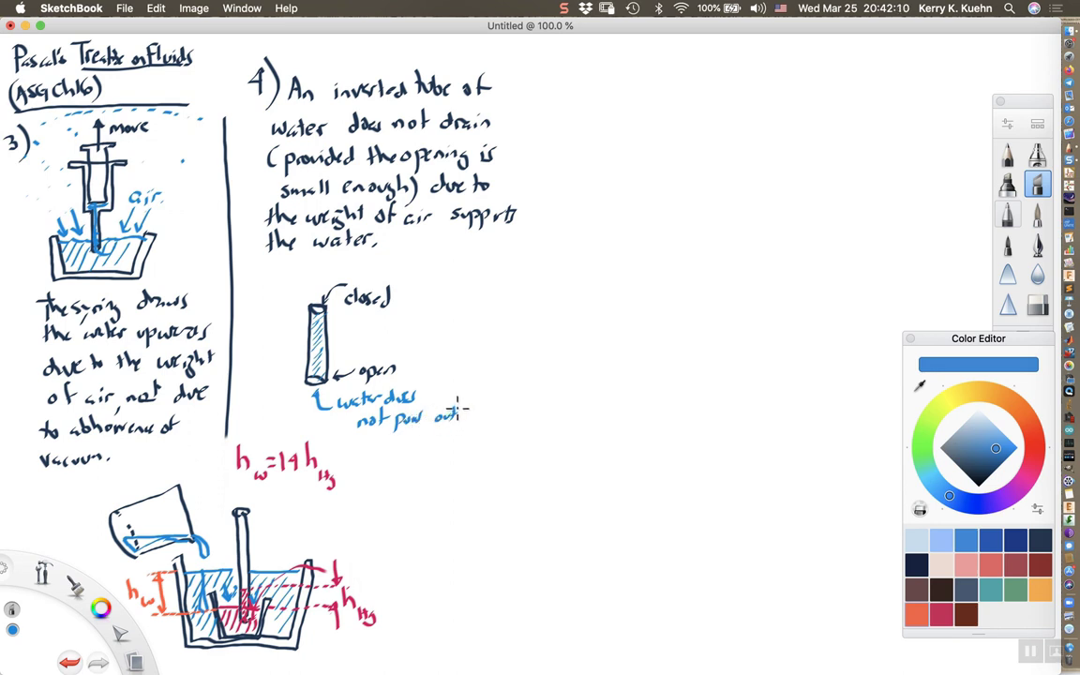
pyautogui.moveTo(400, 372); pyautogui.dragTo(402, 379)
# Step: Draw a dashed blue air line under the note, extended left, and undo a stray arrow
pyautogui.moveTo(251, 265); pyautogui.dragTo(445, 262)
pyautogui.moveTo(253, 265); pyautogui.dragTo(233, 266)
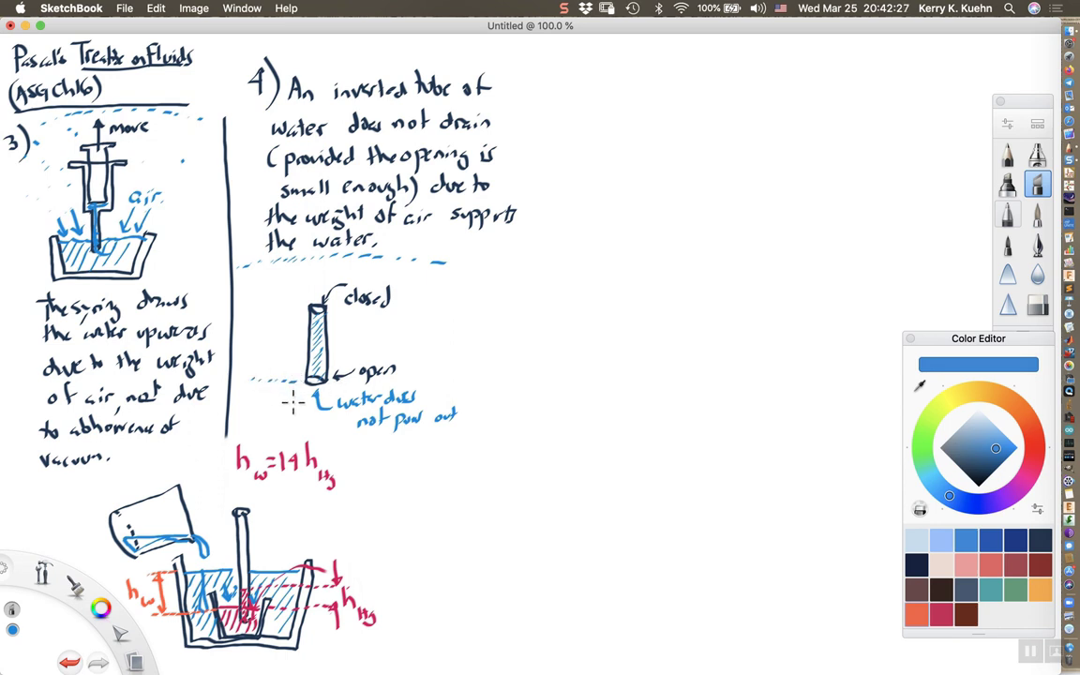
pyautogui.moveTo(295, 403); pyautogui.dragTo(304, 389)
pyautogui.click(71, 664)
# Step: Add a red arrow pushing up at the tube opening, labelled 'air force'
pyautogui.click(919, 614)
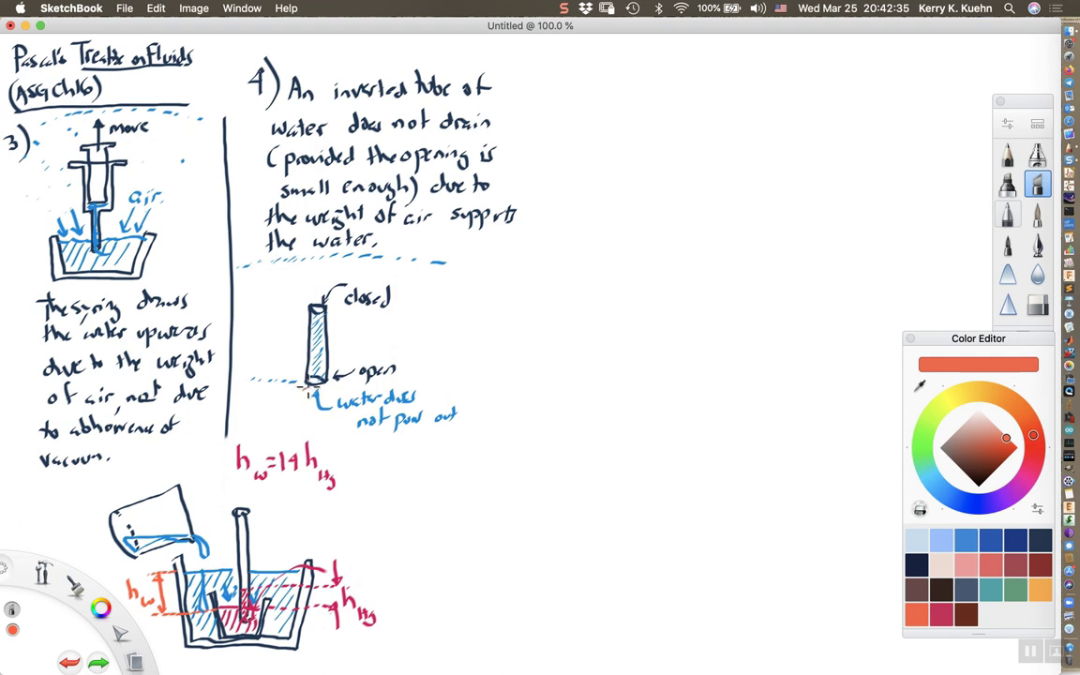
pyautogui.moveTo(303, 394); pyautogui.dragTo(311, 388)
pyautogui.moveTo(284, 411)
pyautogui.mouseDown()
pyautogui.moveTo(298, 431)
pyautogui.moveTo(312, 429)
pyautogui.mouseUp()
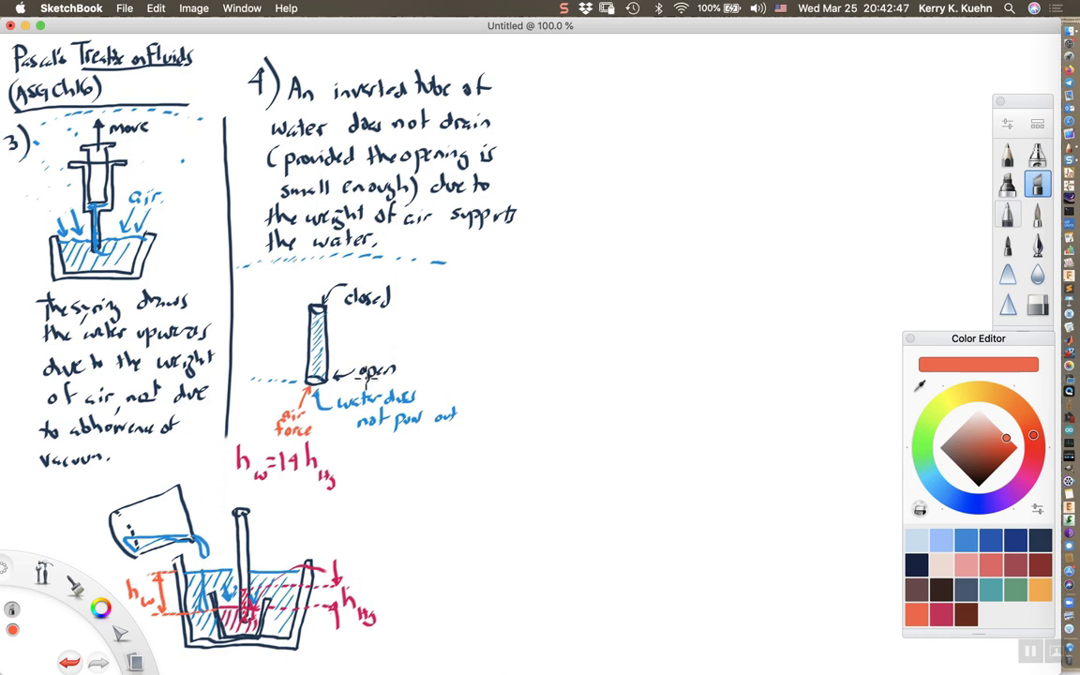
# Step: Add a short mark under the 'open' label and switch the ink to dark navy
pyautogui.moveTo(363, 379); pyautogui.dragTo(381, 378)
pyautogui.click(977, 539)
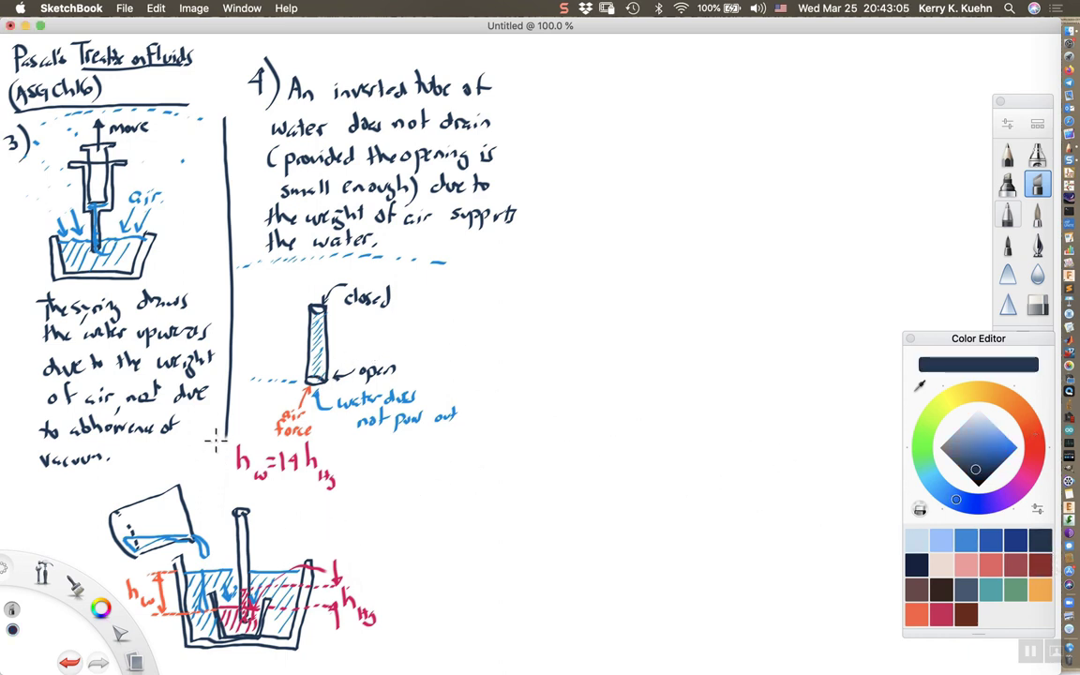
# Step: Extend the divider around point 4, undo a stray vertical stroke, and pick dark maroon ink
pyautogui.moveTo(225, 429)
pyautogui.mouseDown()
pyautogui.moveTo(375, 489)
pyautogui.moveTo(392, 642)
pyautogui.mouseUp()
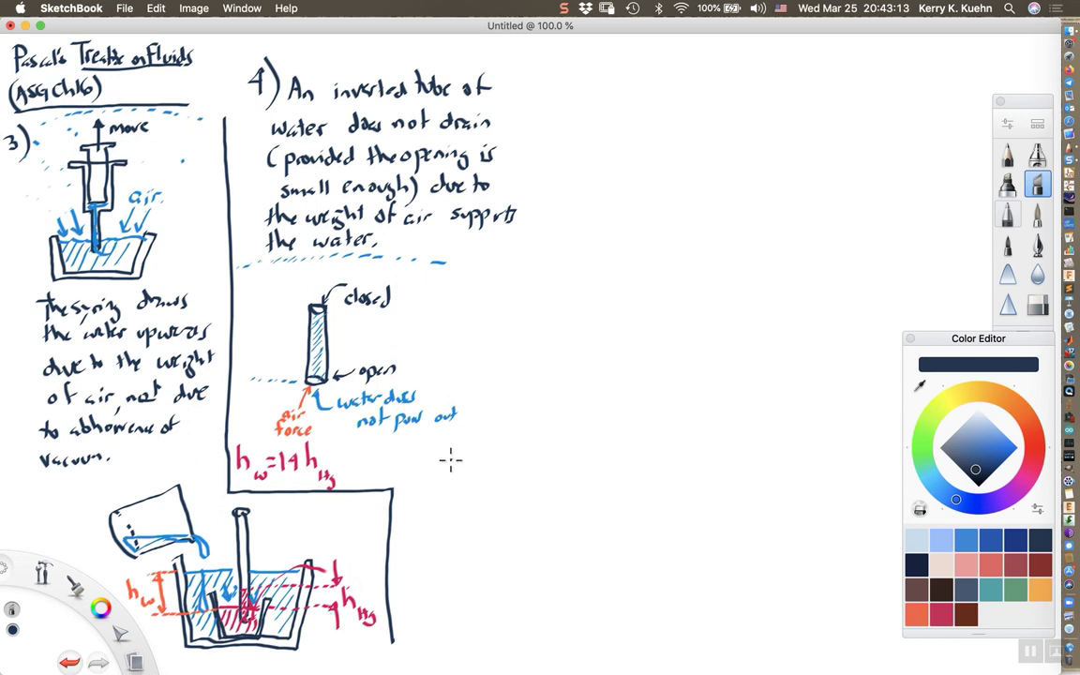
pyautogui.moveTo(451, 459); pyautogui.dragTo(448, 530)
pyautogui.press('super+z')
pyautogui.click(917, 589)
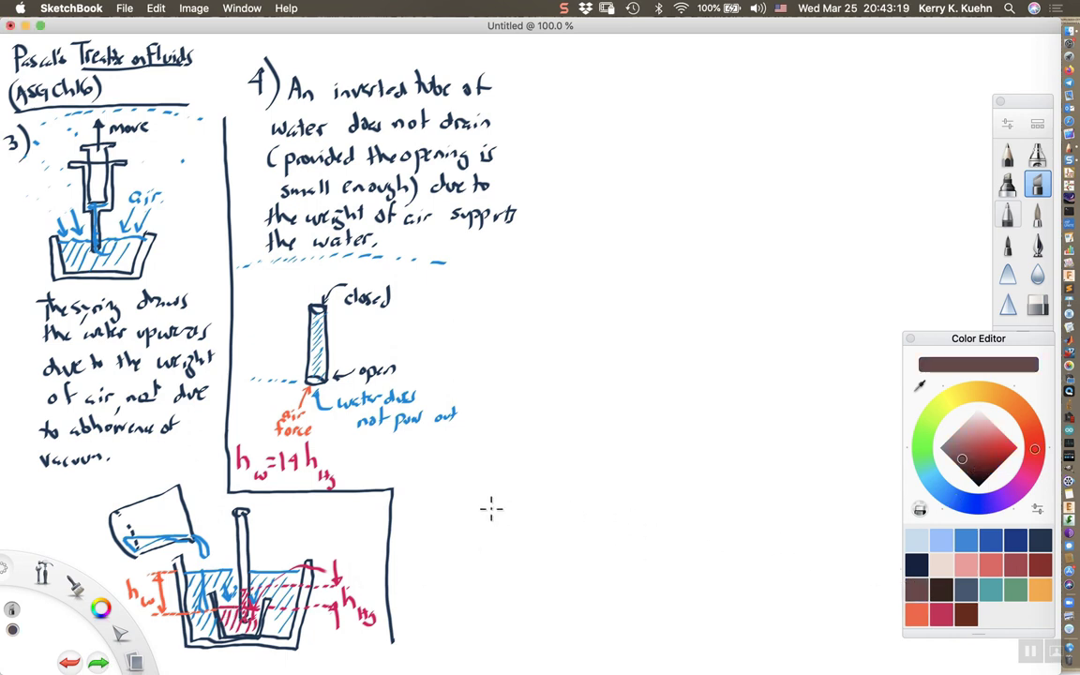
# Step: Draw the maroon cask outline and a navy spout at its lower left
pyautogui.moveTo(451, 461)
pyautogui.mouseDown()
pyautogui.moveTo(453, 565)
pyautogui.moveTo(539, 477)
pyautogui.mouseUp()
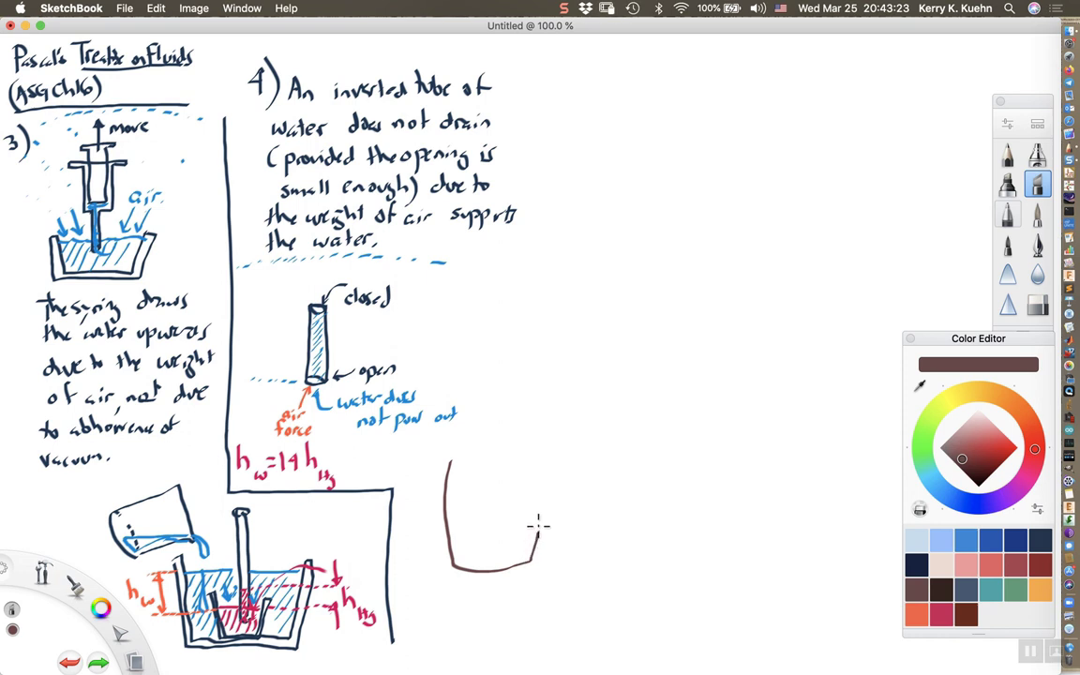
pyautogui.moveTo(539, 476)
pyautogui.mouseDown()
pyautogui.moveTo(453, 458)
pyautogui.moveTo(536, 454)
pyautogui.mouseUp()
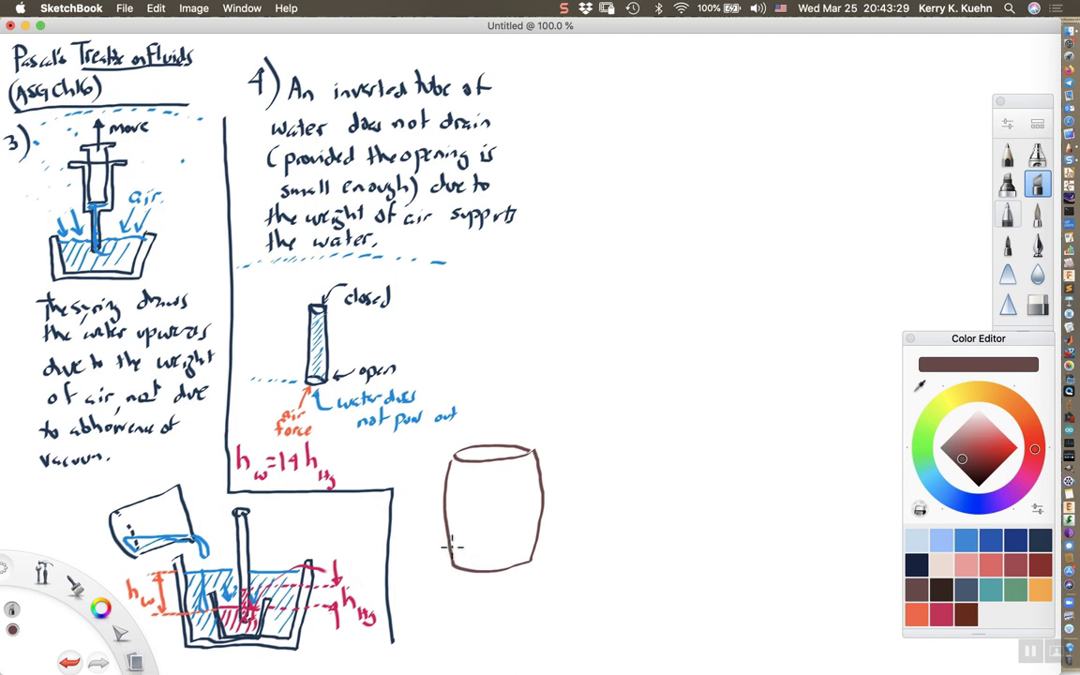
pyautogui.click(916, 564)
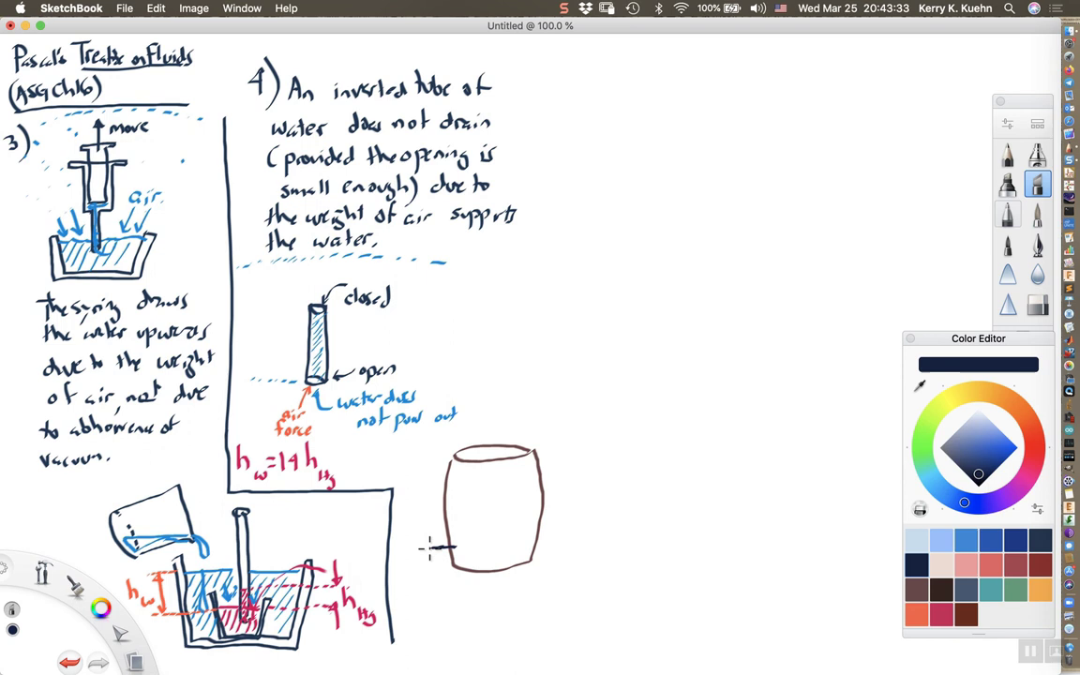
pyautogui.moveTo(455, 548); pyautogui.dragTo(431, 570)
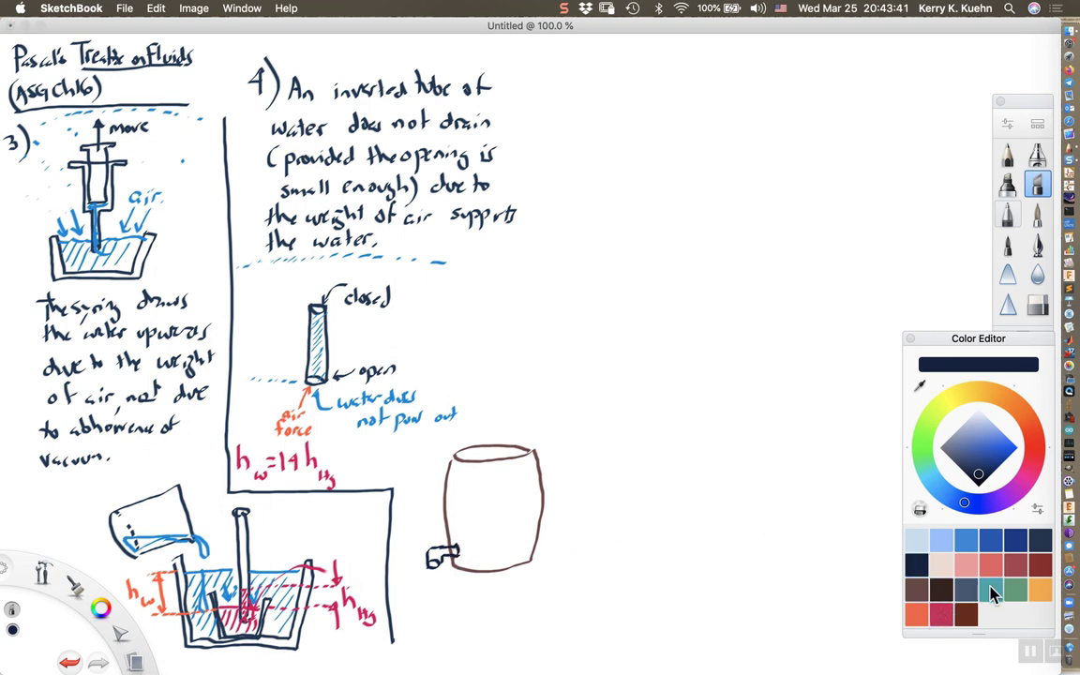
# Step: In red, draw the water surface and outline inside the cask, and colour the spout
pyautogui.click(920, 614)
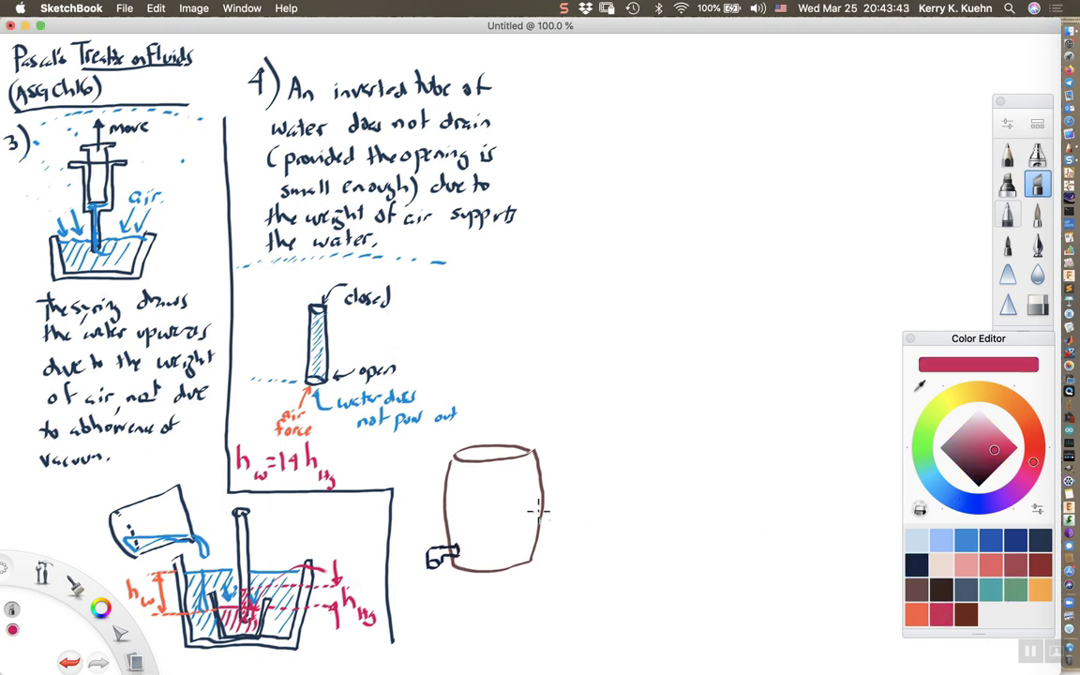
pyautogui.moveTo(450, 495)
pyautogui.mouseDown()
pyautogui.moveTo(505, 497)
pyautogui.moveTo(467, 488)
pyautogui.moveTo(454, 513)
pyautogui.mouseUp()
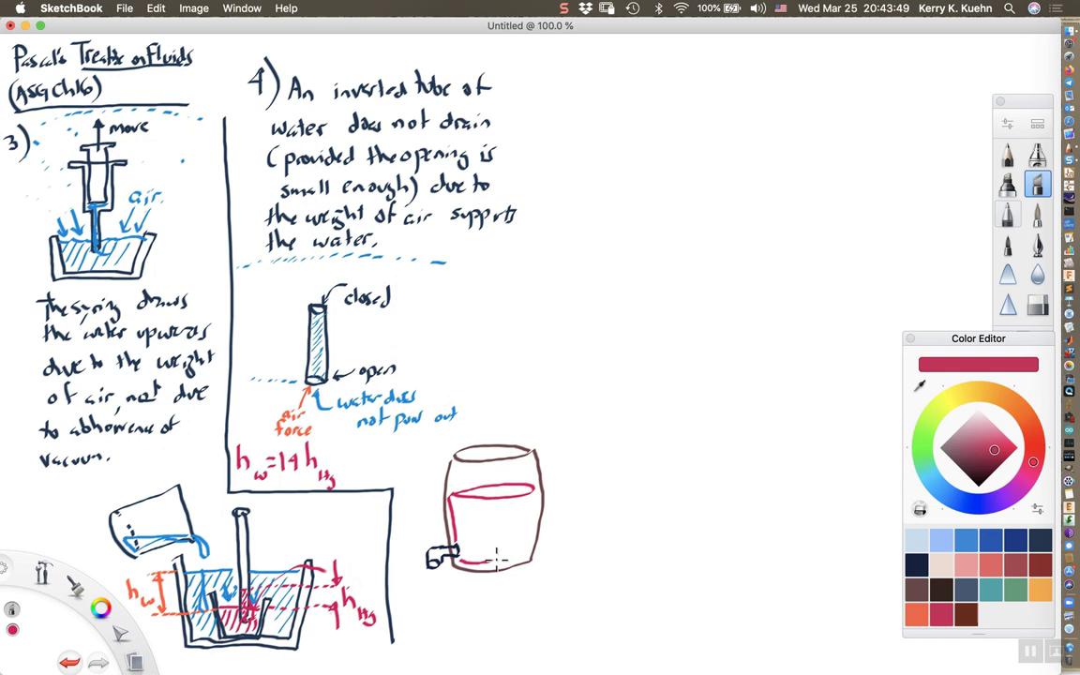
pyautogui.moveTo(497, 559)
pyautogui.mouseDown()
pyautogui.moveTo(531, 560)
pyautogui.moveTo(534, 500)
pyautogui.mouseUp()
pyautogui.moveTo(436, 547); pyautogui.dragTo(424, 560)
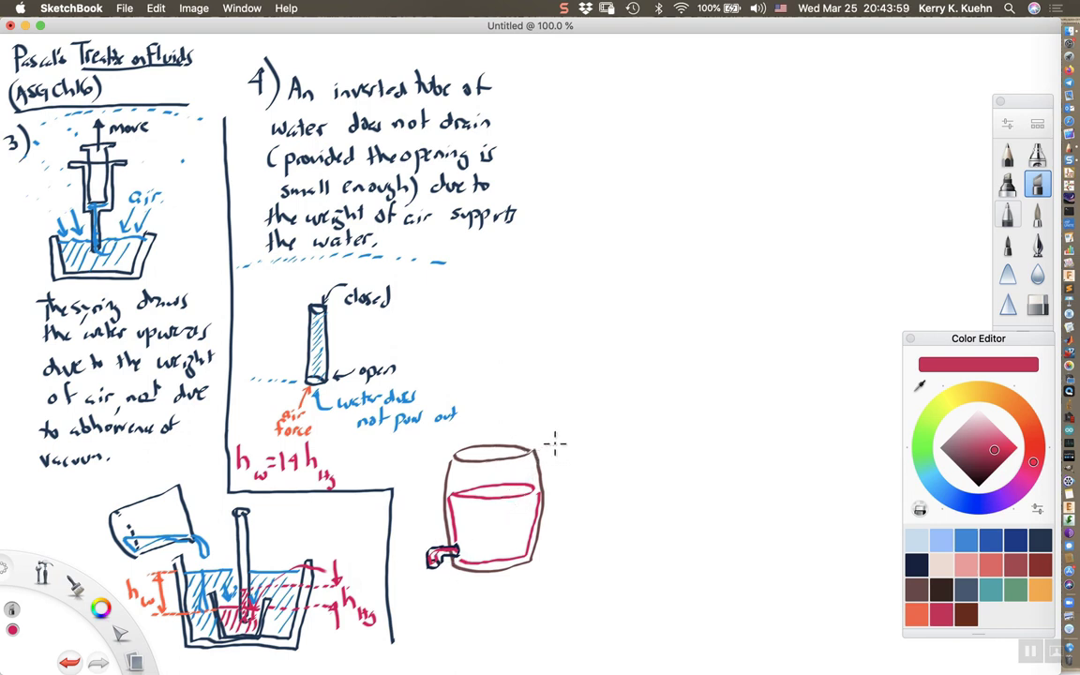
# Step: In light blue, extend the dotted water line, write 'air', and draw an arrow under the spout
pyautogui.click(942, 540)
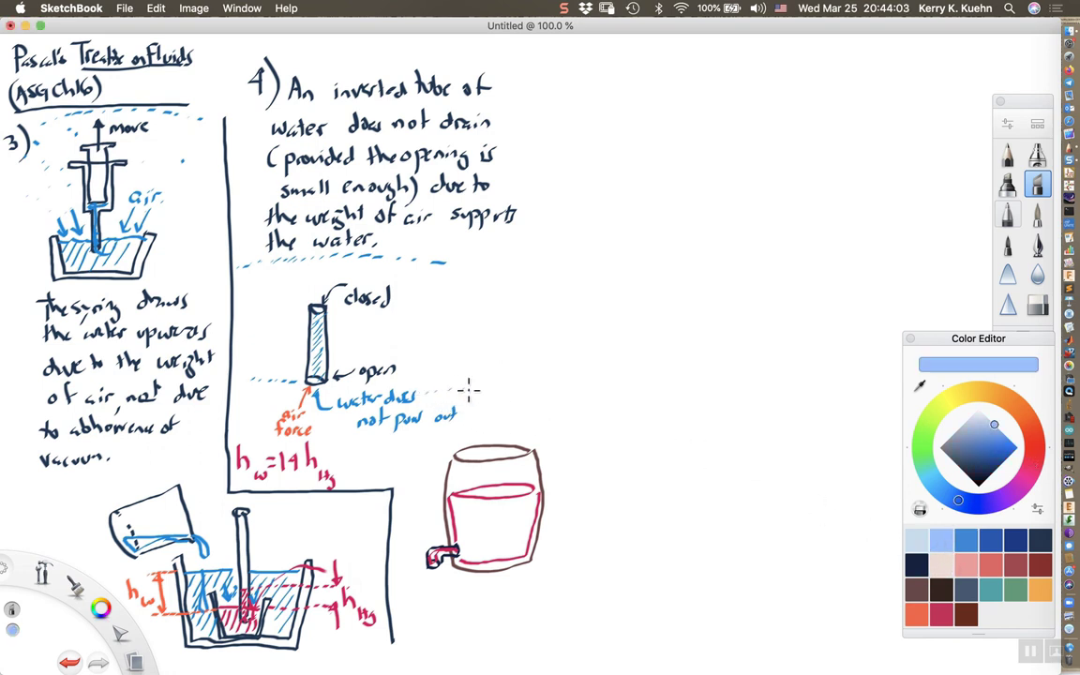
pyautogui.moveTo(525, 389); pyautogui.dragTo(566, 392)
pyautogui.moveTo(511, 424); pyautogui.dragTo(553, 417)
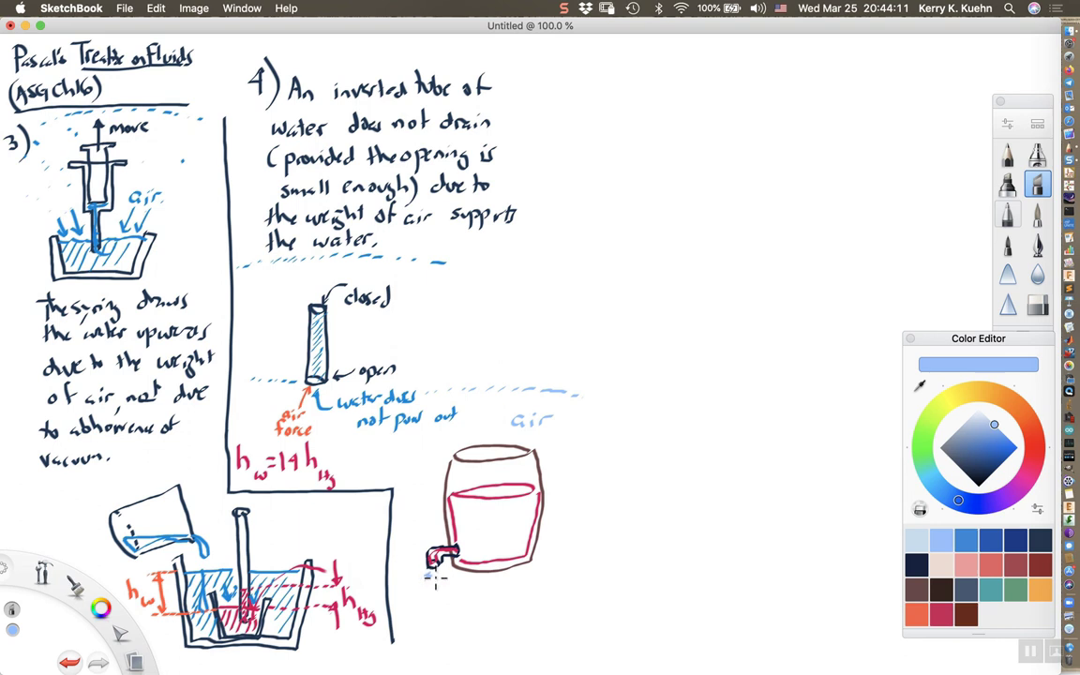
pyautogui.moveTo(427, 575); pyautogui.dragTo(436, 579)
# Step: In dark navy, draw a new divider with a top tick right of point 4
pyautogui.click(917, 564)
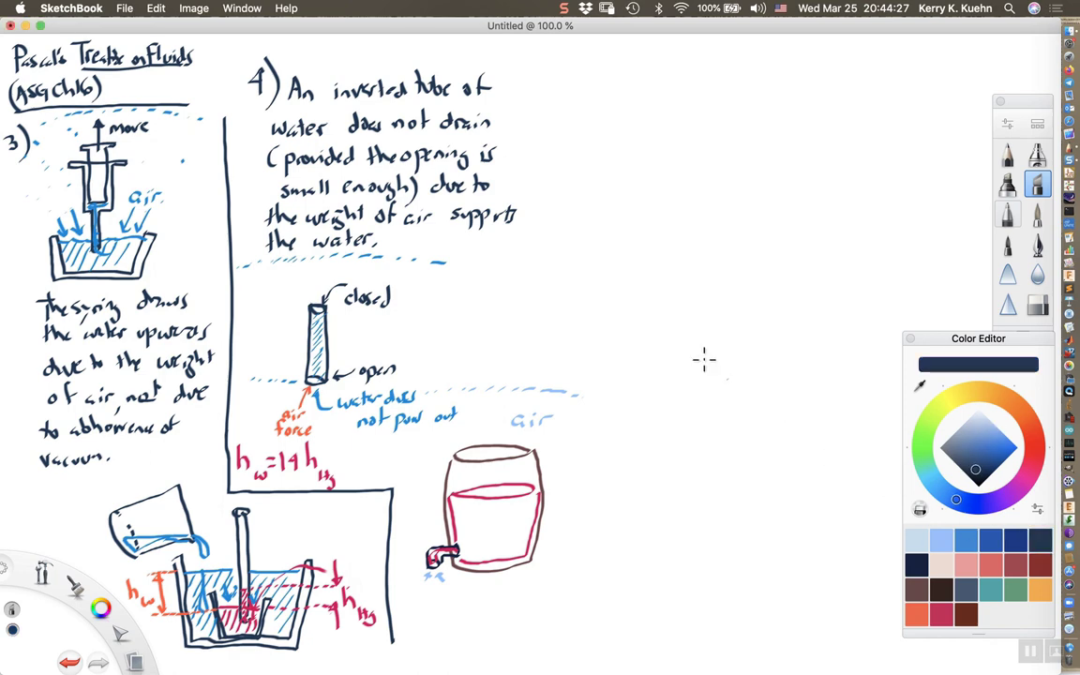
pyautogui.moveTo(538, 61)
pyautogui.mouseDown()
pyautogui.moveTo(534, 234)
pyautogui.moveTo(555, 626)
pyautogui.mouseUp()
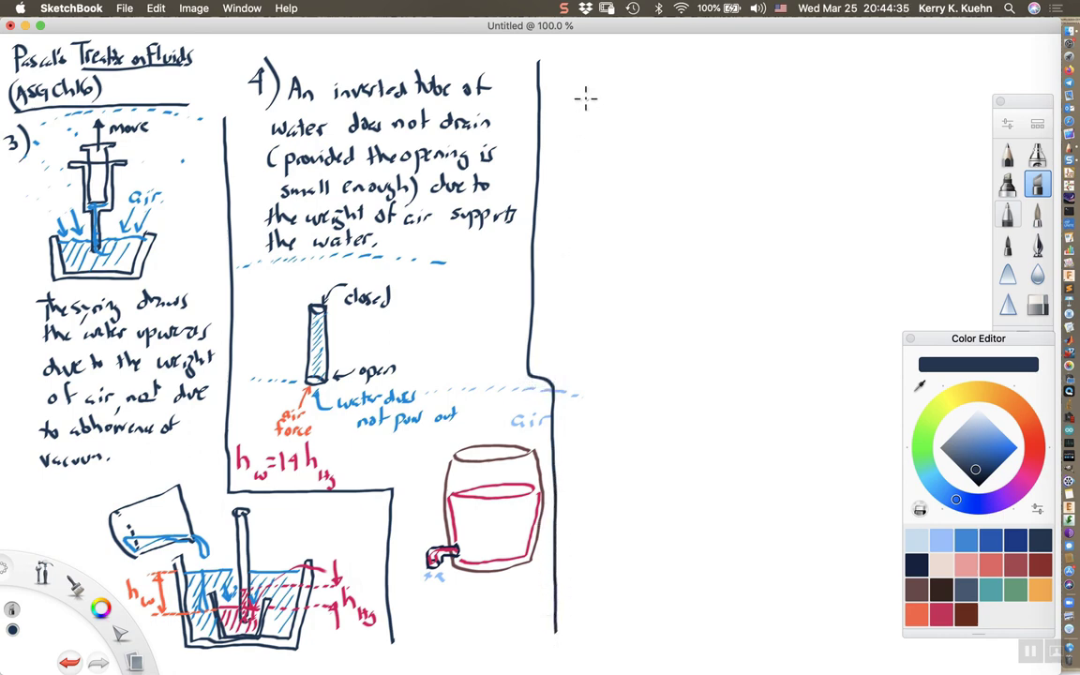
pyautogui.moveTo(540, 64)
pyautogui.mouseDown()
pyautogui.moveTo(553, 64)
pyautogui.moveTo(559, 83)
pyautogui.moveTo(563, 61)
pyautogui.moveTo(573, 87)
pyautogui.mouseUp()
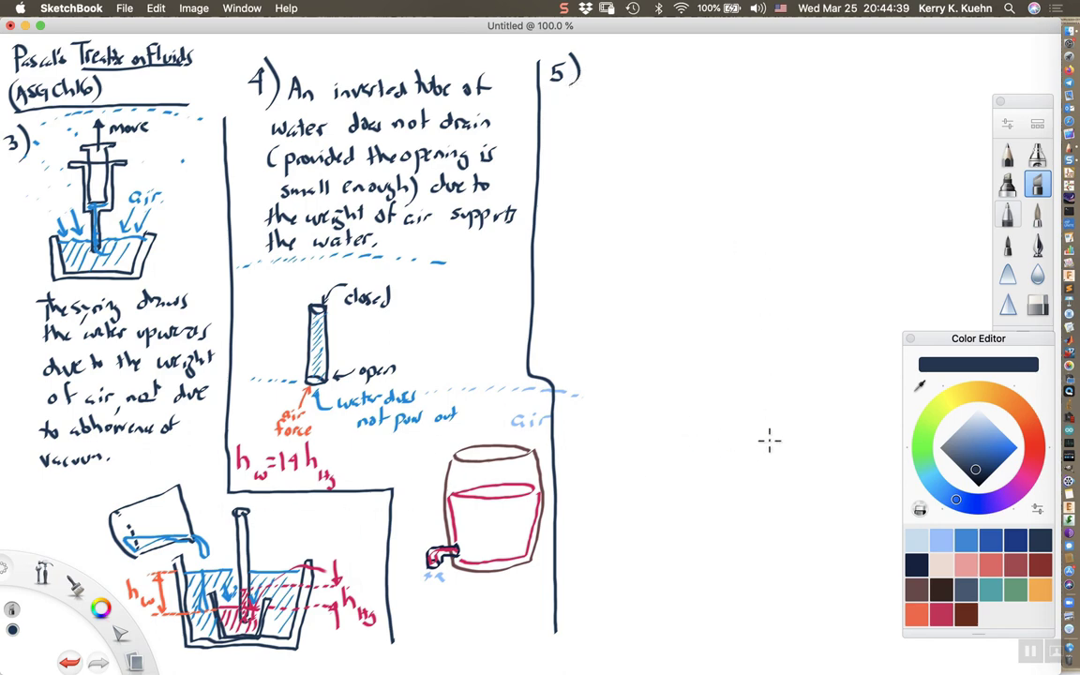
pyautogui.moveTo(952, 344); pyautogui.dragTo(945, 364)
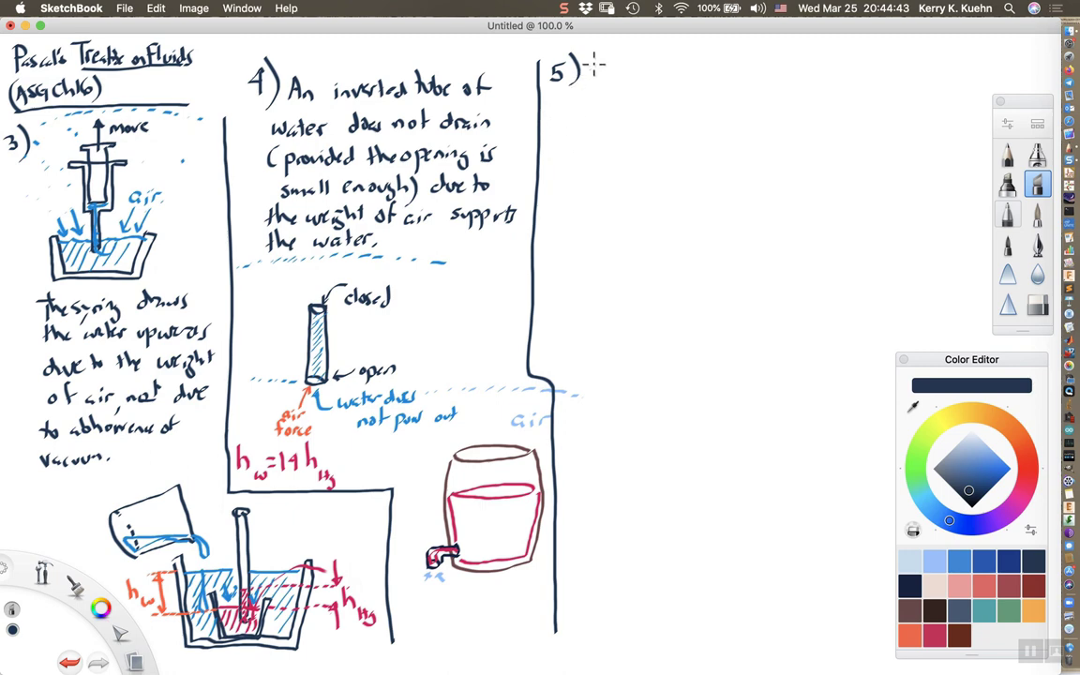
# Step: Write 'Water can be siphoned due to weight of air not due to hatred of vacuum.'
pyautogui.moveTo(589, 59)
pyautogui.mouseDown()
pyautogui.moveTo(605, 75)
pyautogui.moveTo(788, 73)
pyautogui.mouseUp()
pyautogui.moveTo(789, 64); pyautogui.dragTo(810, 73)
pyautogui.moveTo(812, 62); pyautogui.dragTo(829, 73)
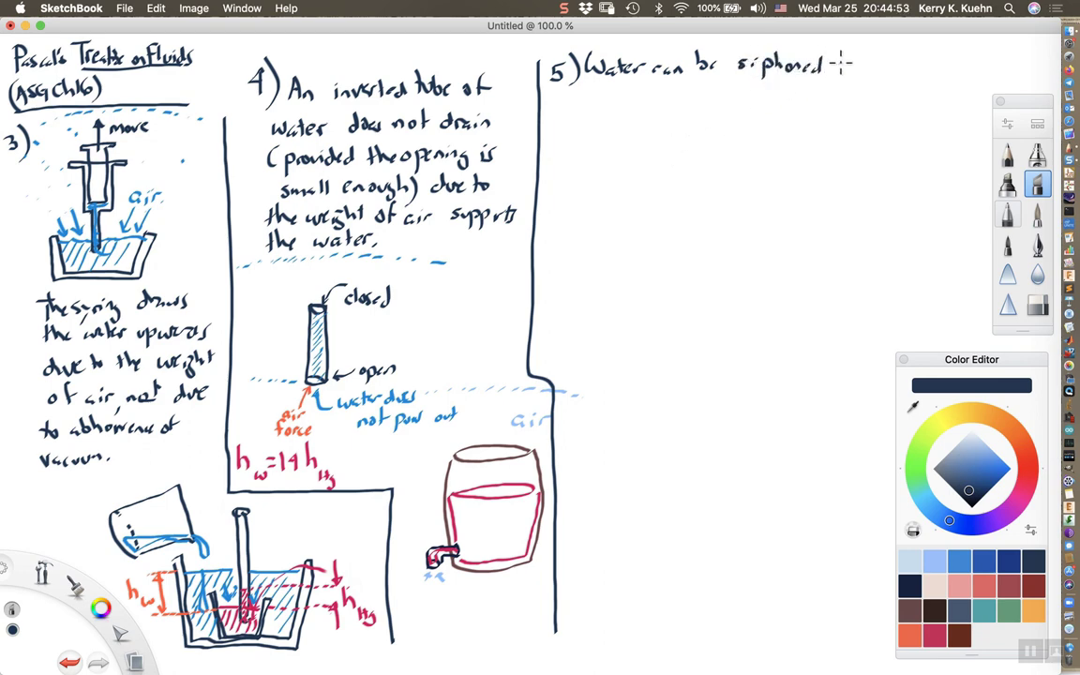
pyautogui.moveTo(842, 58)
pyautogui.mouseDown()
pyautogui.moveTo(849, 75)
pyautogui.moveTo(863, 73)
pyautogui.mouseUp()
pyautogui.moveTo(865, 62); pyautogui.dragTo(897, 73)
pyautogui.moveTo(898, 66); pyautogui.dragTo(906, 73)
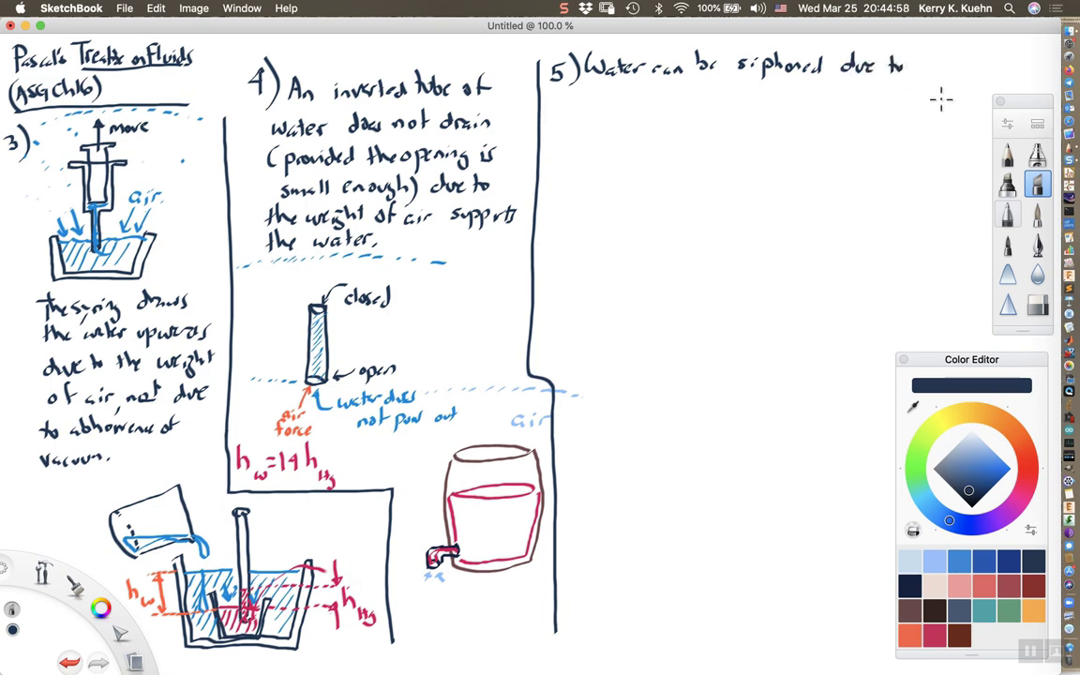
pyautogui.moveTo(591, 88); pyautogui.dragTo(604, 96)
pyautogui.moveTo(606, 90)
pyautogui.mouseDown()
pyautogui.moveTo(624, 102)
pyautogui.moveTo(950, 100)
pyautogui.mouseUp()
pyautogui.moveTo(592, 117); pyautogui.dragTo(660, 124)
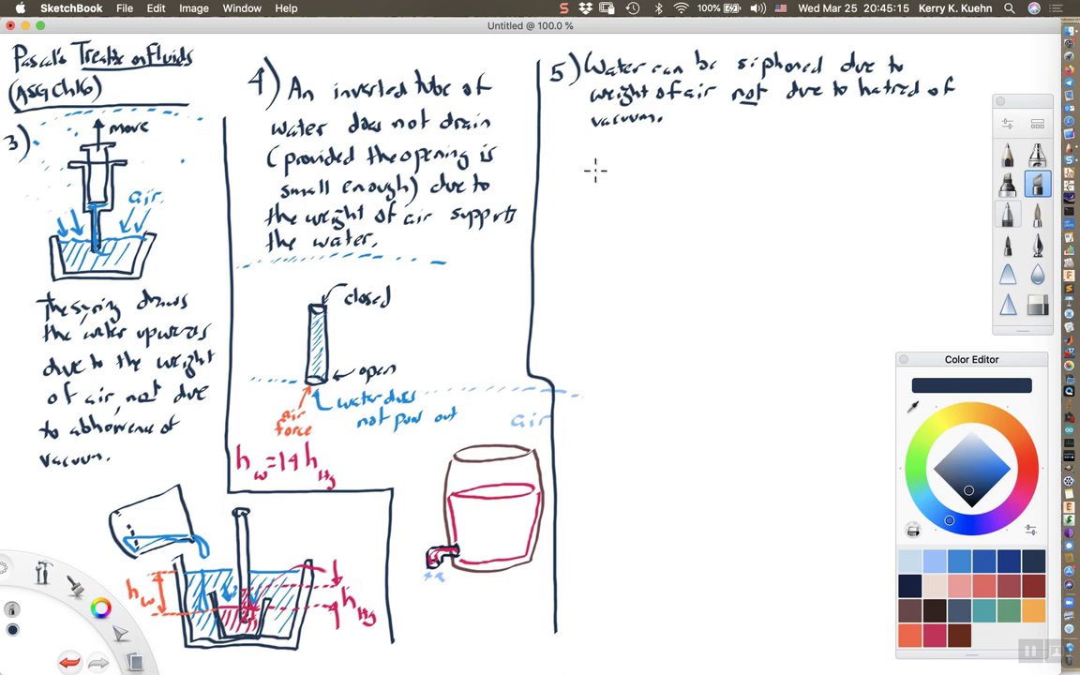
# Step: Draw the navy basin walls and a medium-blue wavy water surface
pyautogui.moveTo(607, 164)
pyautogui.mouseDown()
pyautogui.moveTo(616, 242)
pyautogui.moveTo(712, 241)
pyautogui.mouseUp()
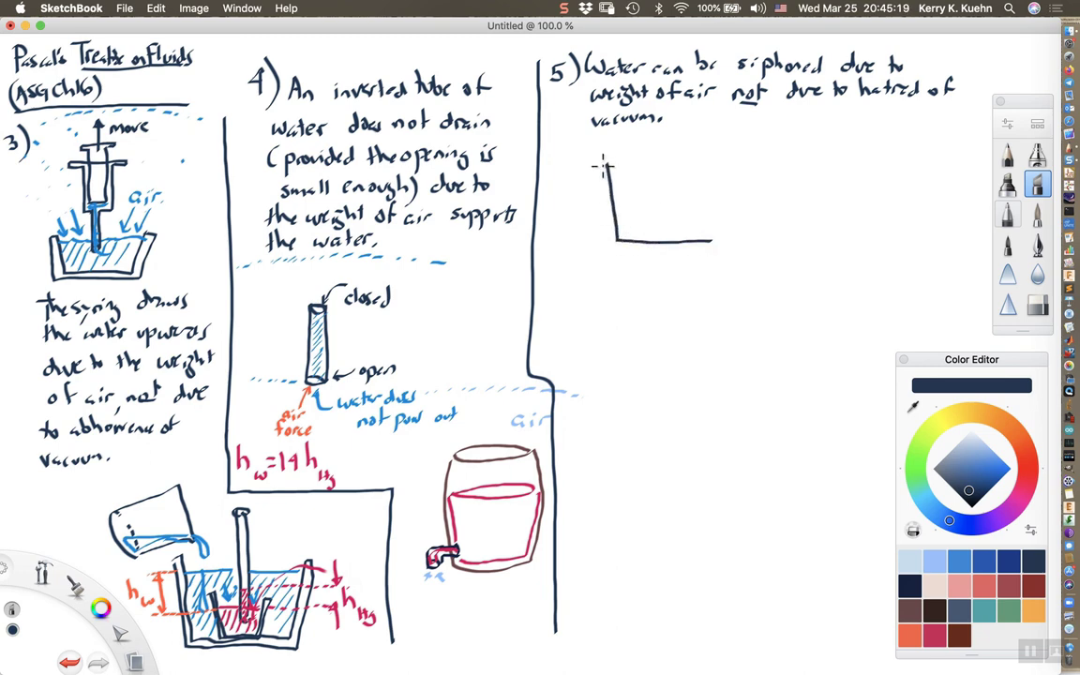
pyautogui.moveTo(602, 165)
pyautogui.mouseDown()
pyautogui.moveTo(710, 249)
pyautogui.moveTo(740, 161)
pyautogui.moveTo(717, 244)
pyautogui.mouseUp()
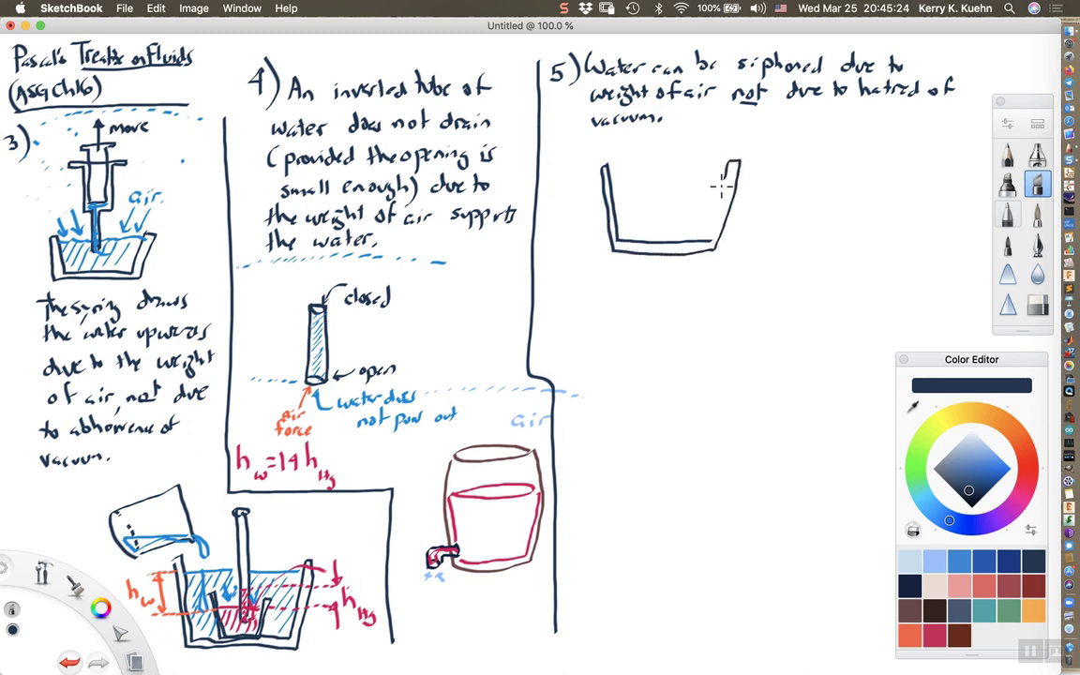
pyautogui.moveTo(723, 187); pyautogui.dragTo(707, 233)
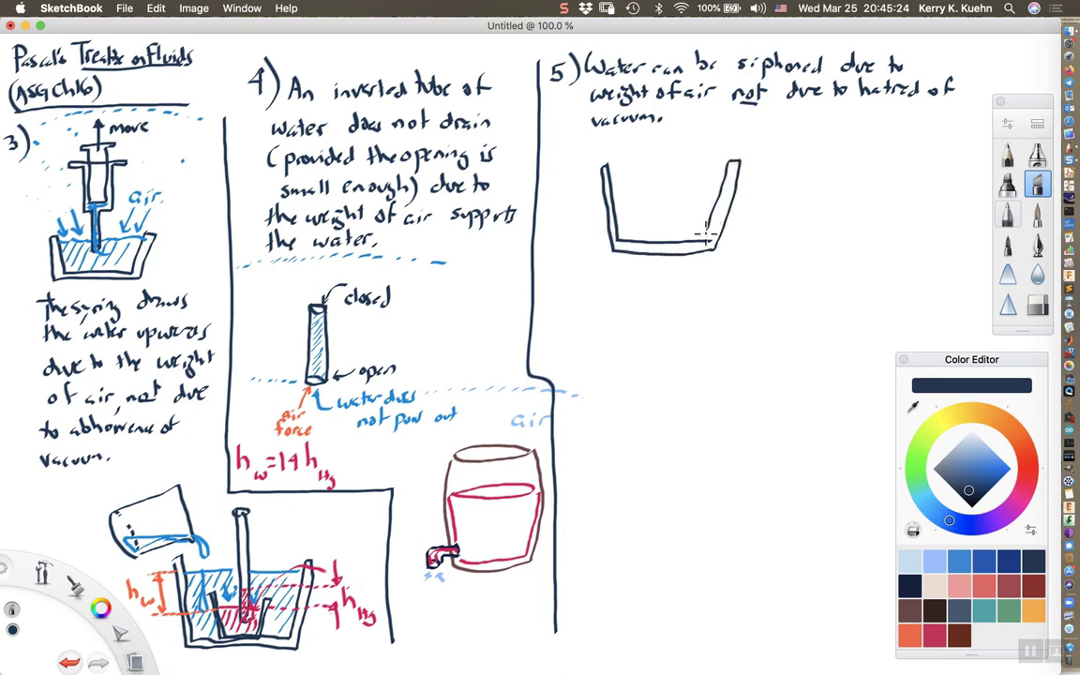
pyautogui.click(958, 561)
pyautogui.moveTo(612, 164); pyautogui.dragTo(732, 174)
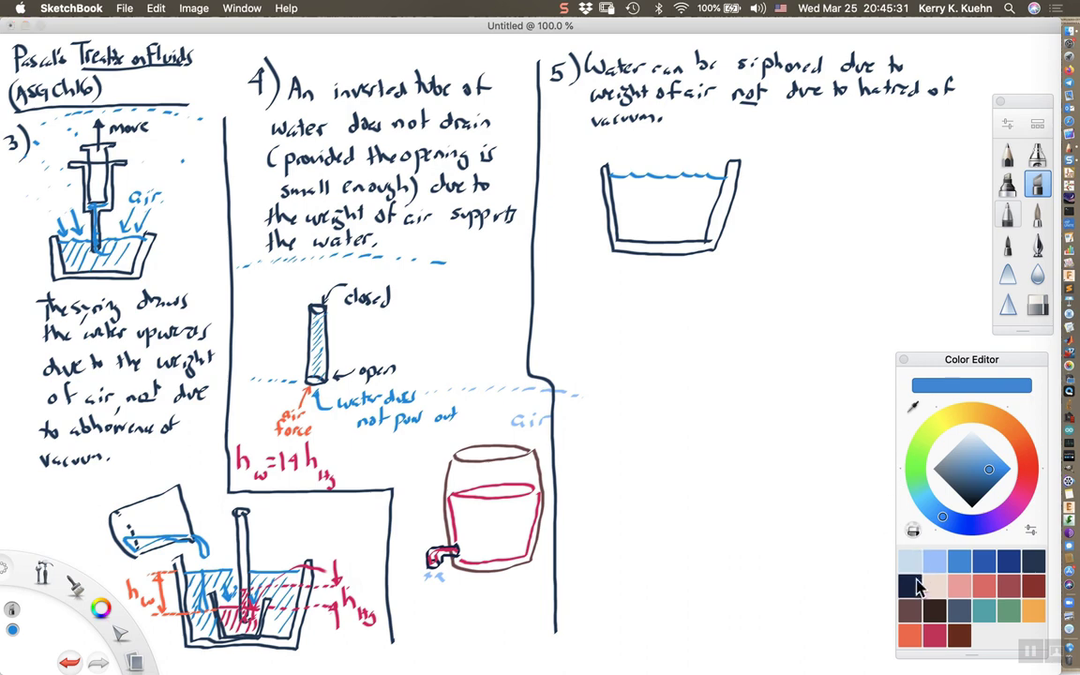
pyautogui.click(1037, 565)
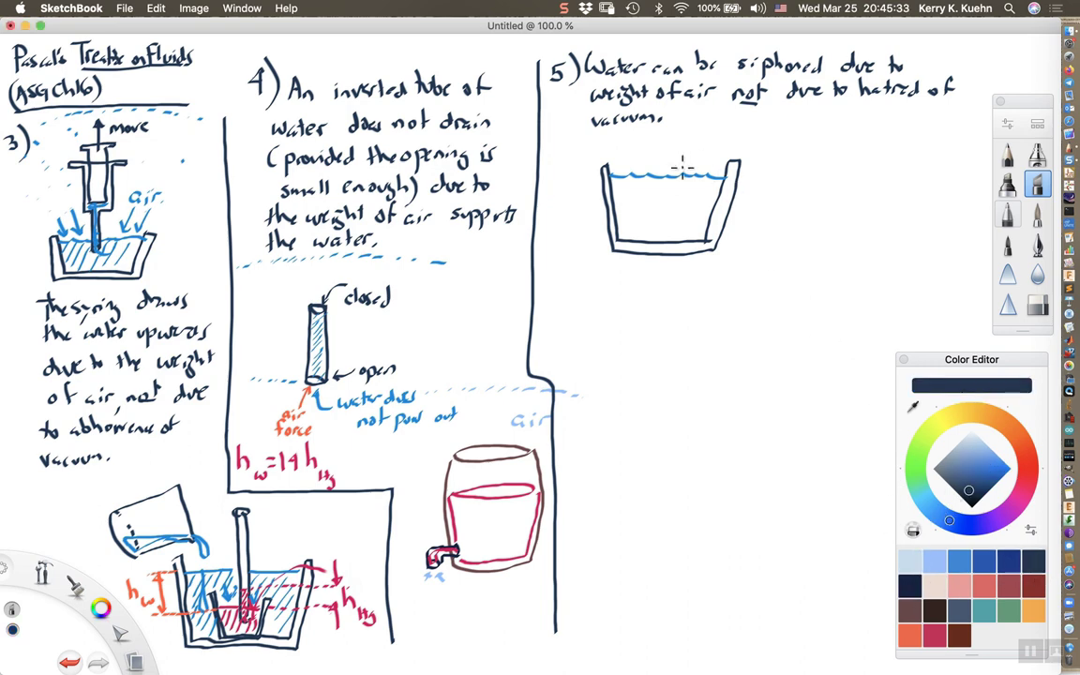
# Step: Draw the navy siphon tube arching over the basin rim into the water
pyautogui.click(677, 200)
pyautogui.moveTo(677, 197)
pyautogui.mouseDown()
pyautogui.moveTo(713, 140)
pyautogui.moveTo(745, 143)
pyautogui.moveTo(767, 164)
pyautogui.moveTo(765, 223)
pyautogui.mouseUp()
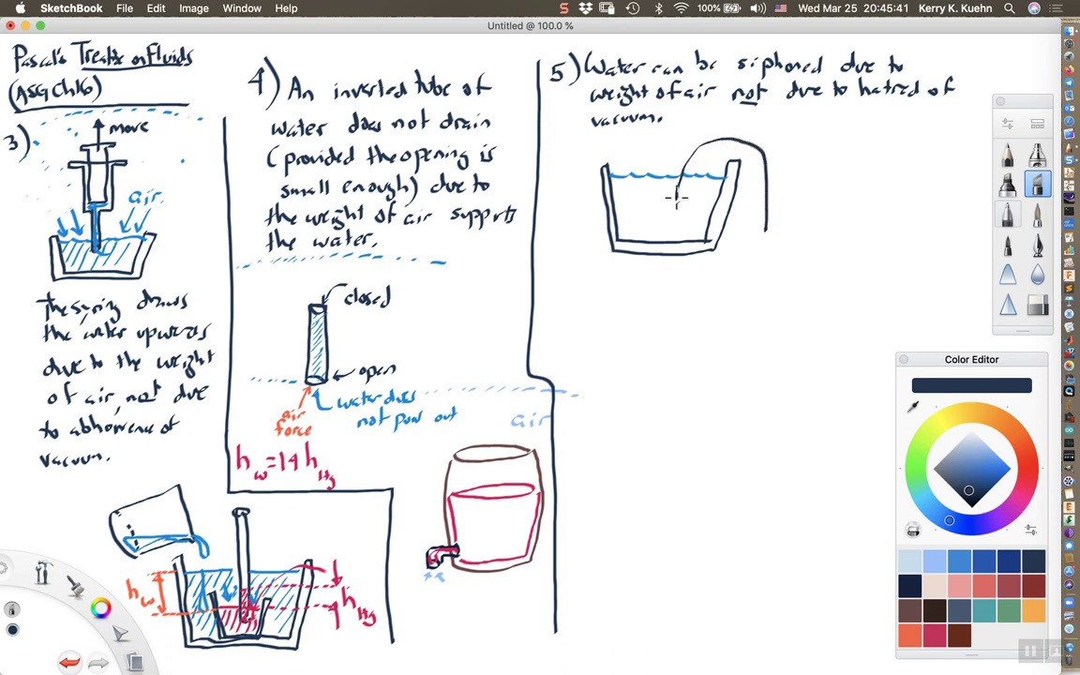
pyautogui.moveTo(677, 195)
pyautogui.mouseDown()
pyautogui.moveTo(698, 157)
pyautogui.moveTo(722, 152)
pyautogui.moveTo(753, 188)
pyautogui.moveTo(756, 228)
pyautogui.moveTo(791, 245)
pyautogui.moveTo(791, 231)
pyautogui.moveTo(769, 228)
pyautogui.mouseUp()
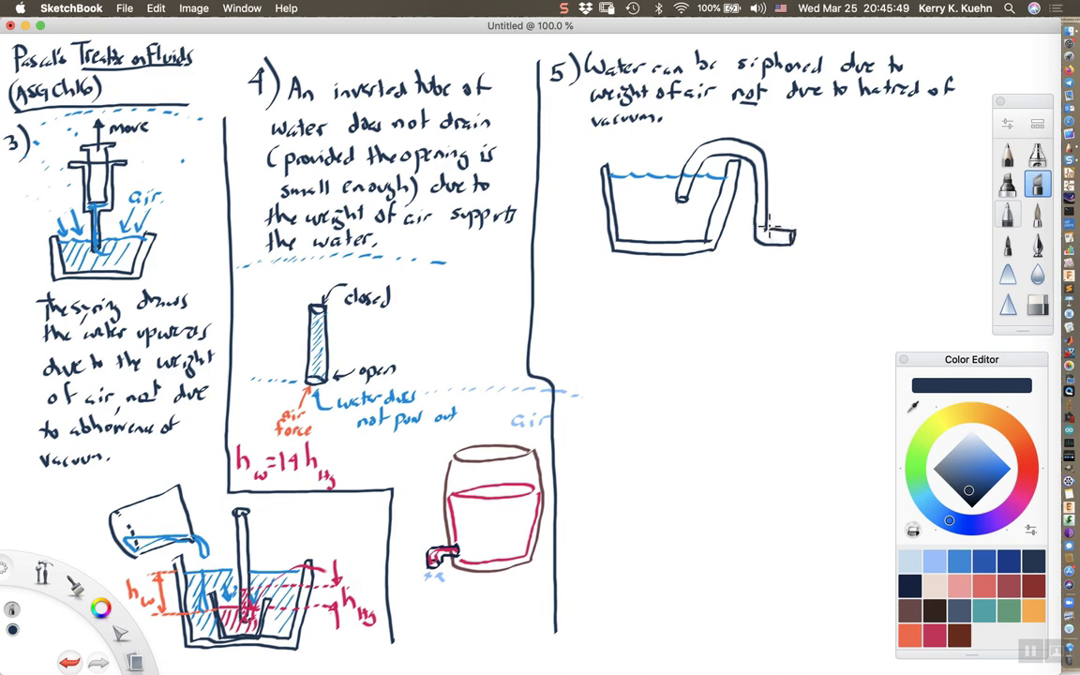
# Step: In light blue, hatch the water in the basin, tube and outlet, and add a flow arrow
pyautogui.click(937, 560)
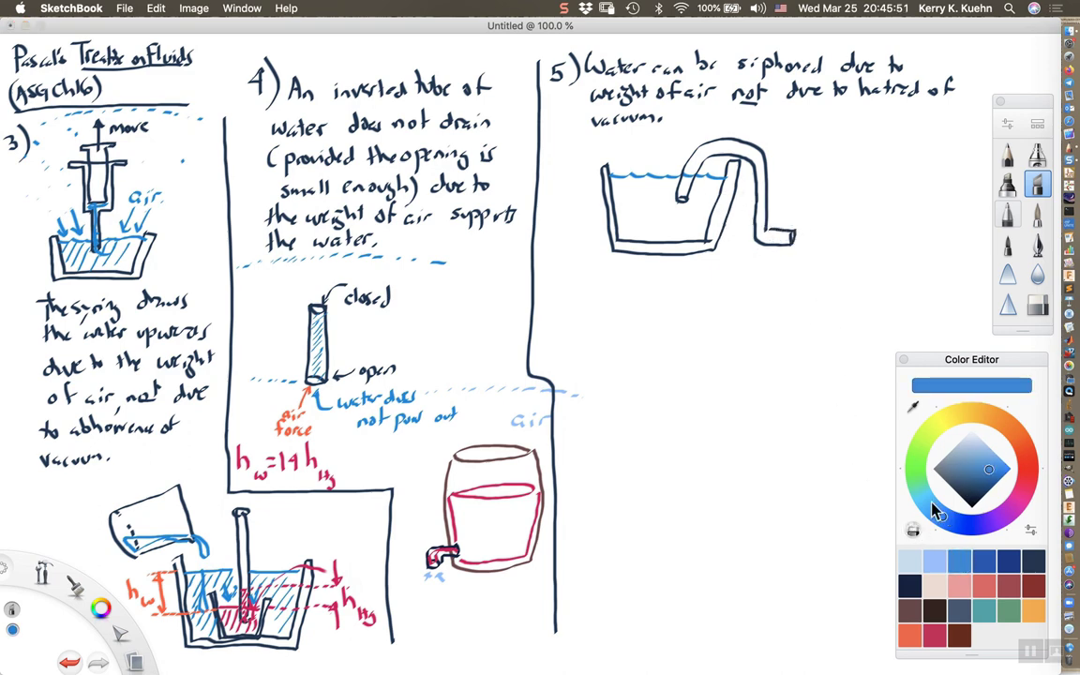
pyautogui.moveTo(630, 175); pyautogui.dragTo(641, 178)
pyautogui.moveTo(574, 150)
pyautogui.mouseDown()
pyautogui.moveTo(560, 172)
pyautogui.moveTo(568, 211)
pyautogui.mouseUp()
pyautogui.moveTo(684, 183); pyautogui.dragTo(656, 230)
pyautogui.moveTo(699, 183)
pyautogui.mouseDown()
pyautogui.moveTo(671, 229)
pyautogui.moveTo(684, 235)
pyautogui.mouseUp()
pyautogui.moveTo(720, 188); pyautogui.dragTo(699, 234)
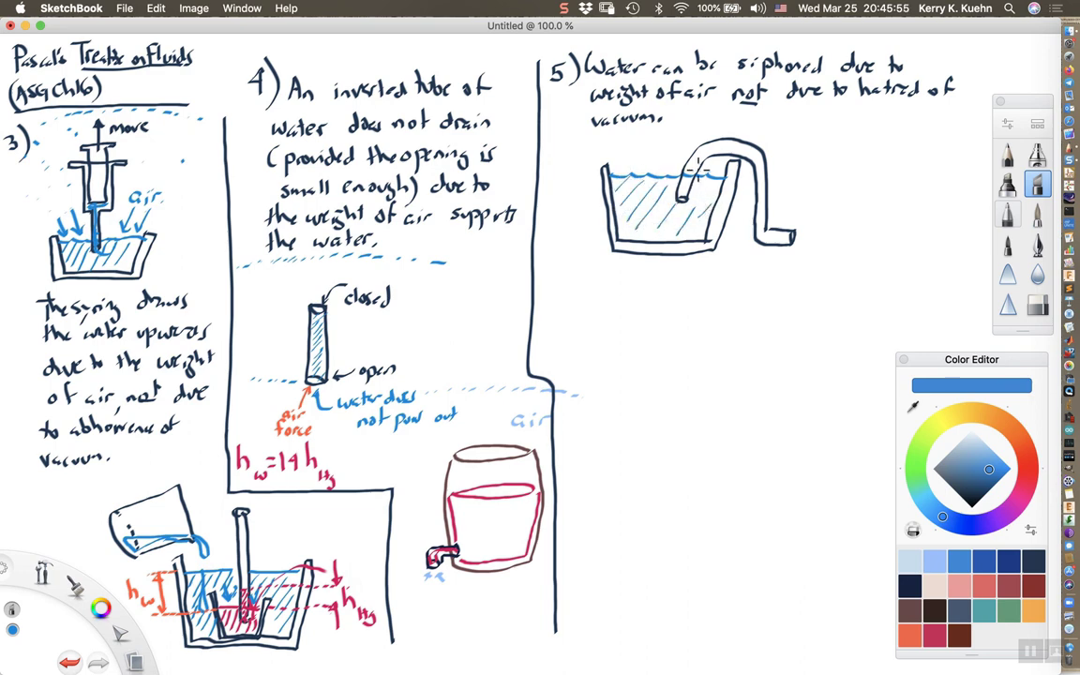
pyautogui.moveTo(701, 167)
pyautogui.mouseDown()
pyautogui.moveTo(689, 178)
pyautogui.moveTo(712, 158)
pyautogui.mouseUp()
pyautogui.moveTo(788, 230)
pyautogui.mouseDown()
pyautogui.moveTo(780, 242)
pyautogui.moveTo(829, 233)
pyautogui.mouseUp()
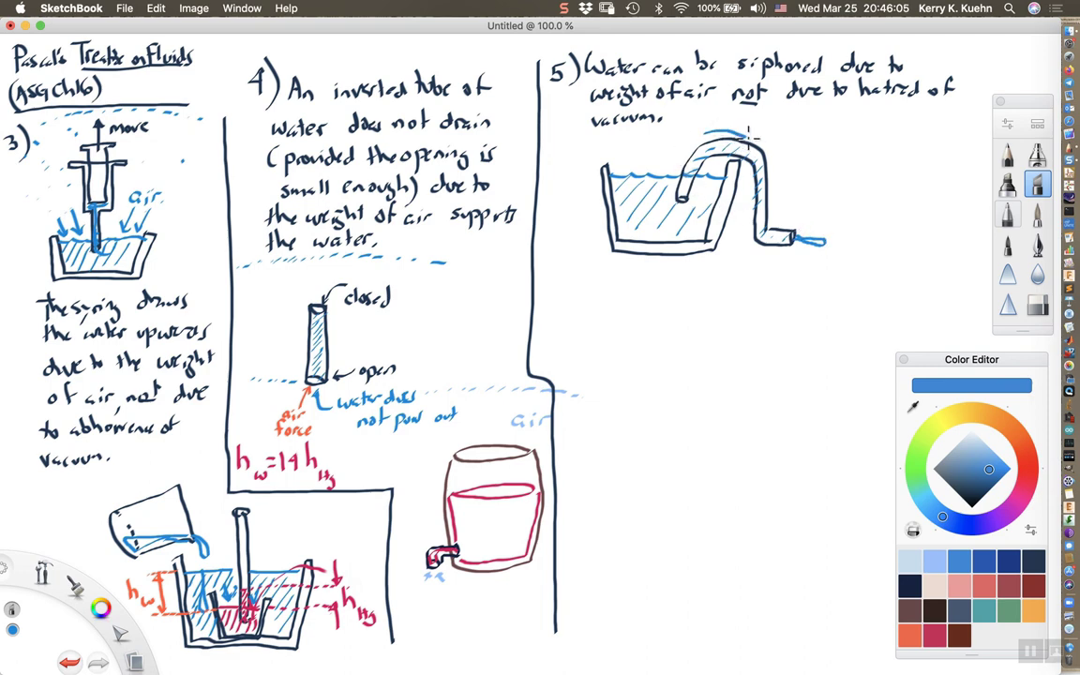
pyautogui.moveTo(703, 131); pyautogui.dragTo(761, 144)
pyautogui.click(1034, 562)
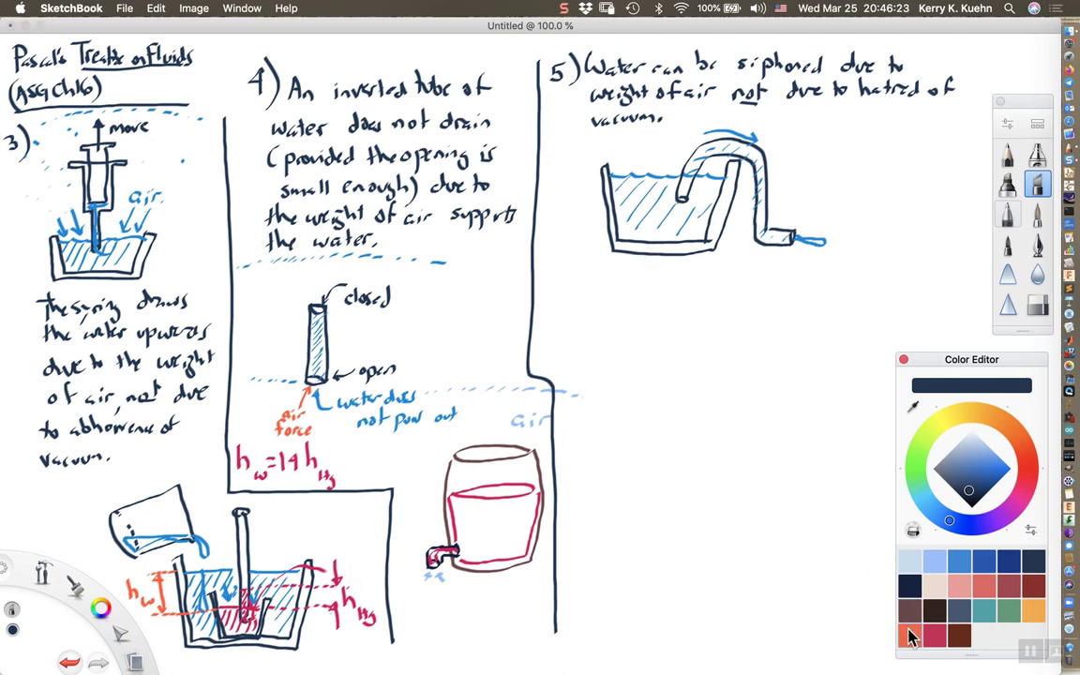
pyautogui.click(937, 563)
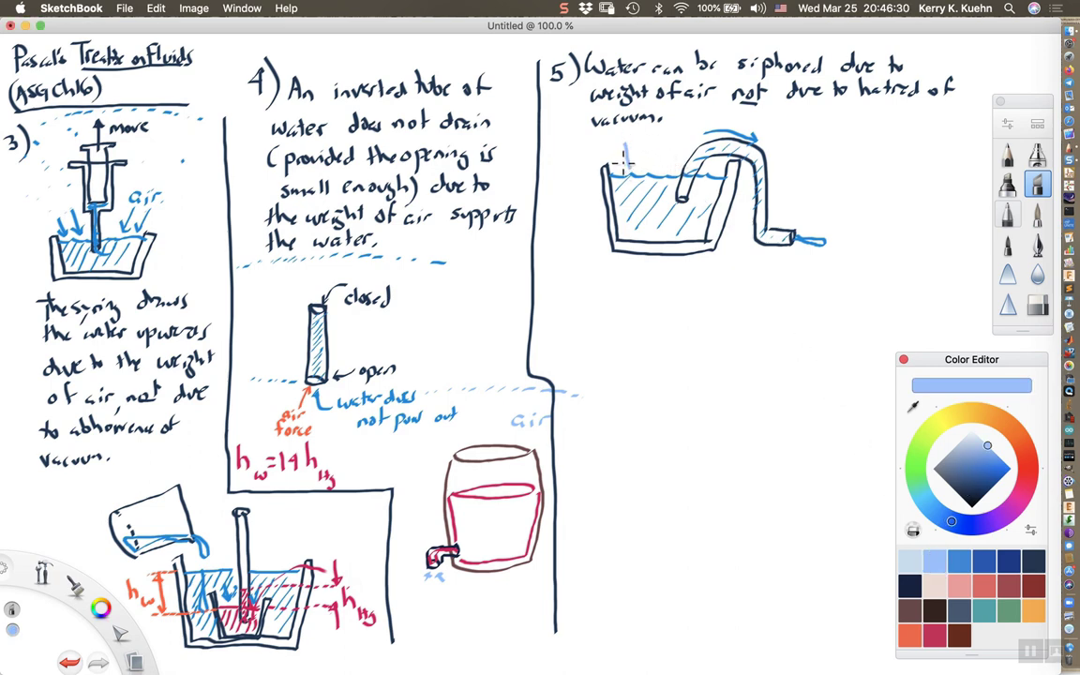
# Step: Draw a light-blue down arrow labelled 'air' above the water, then write '6)' in navy
pyautogui.moveTo(654, 141); pyautogui.dragTo(654, 164)
pyautogui.moveTo(633, 136); pyautogui.dragTo(656, 141)
pyautogui.click(968, 490)
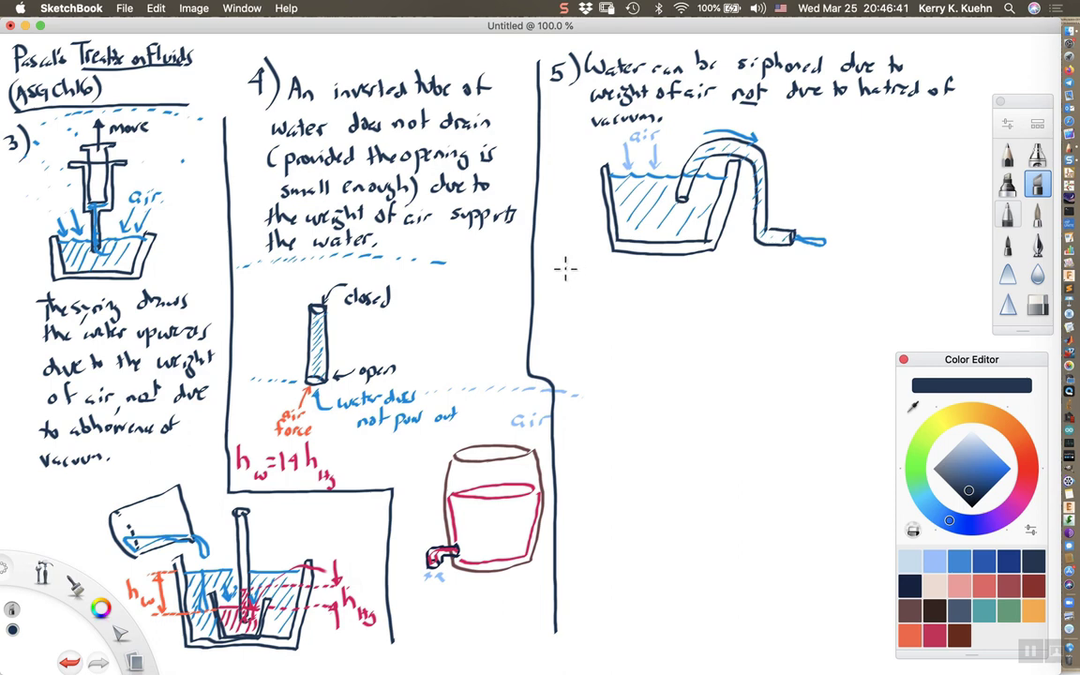
pyautogui.moveTo(566, 271)
pyautogui.mouseDown()
pyautogui.moveTo(563, 289)
pyautogui.moveTo(576, 293)
pyautogui.mouseUp()
# Step: Write 'Weight of air causes welts (hickeys) on your flesh', undo a stray mark, and write '7)'
pyautogui.moveTo(598, 272)
pyautogui.mouseDown()
pyautogui.moveTo(636, 291)
pyautogui.moveTo(849, 279)
pyautogui.mouseUp()
pyautogui.moveTo(853, 265)
pyautogui.mouseDown()
pyautogui.moveTo(857, 281)
pyautogui.moveTo(878, 281)
pyautogui.mouseUp()
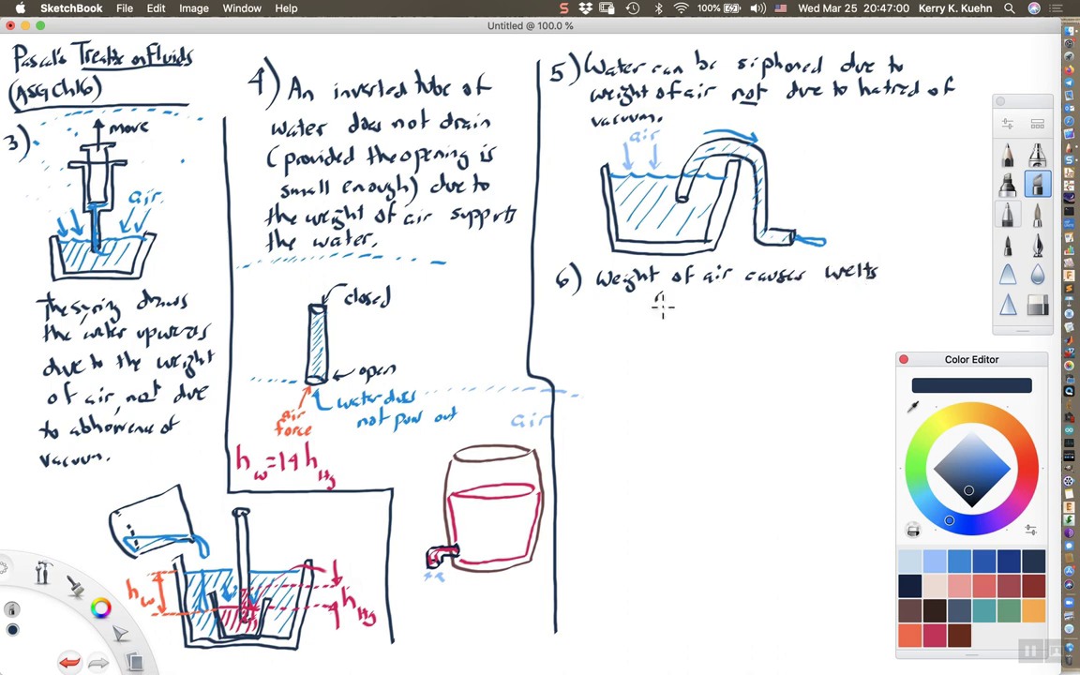
pyautogui.moveTo(662, 293); pyautogui.dragTo(660, 309)
pyautogui.moveTo(672, 290)
pyautogui.mouseDown()
pyautogui.moveTo(677, 305)
pyautogui.moveTo(733, 305)
pyautogui.mouseUp()
pyautogui.moveTo(740, 293); pyautogui.dragTo(754, 310)
pyautogui.moveTo(758, 298); pyautogui.dragTo(875, 309)
pyautogui.moveTo(883, 287)
pyautogui.mouseDown()
pyautogui.moveTo(889, 306)
pyautogui.moveTo(902, 305)
pyautogui.mouseUp()
pyautogui.moveTo(906, 287); pyautogui.dragTo(913, 305)
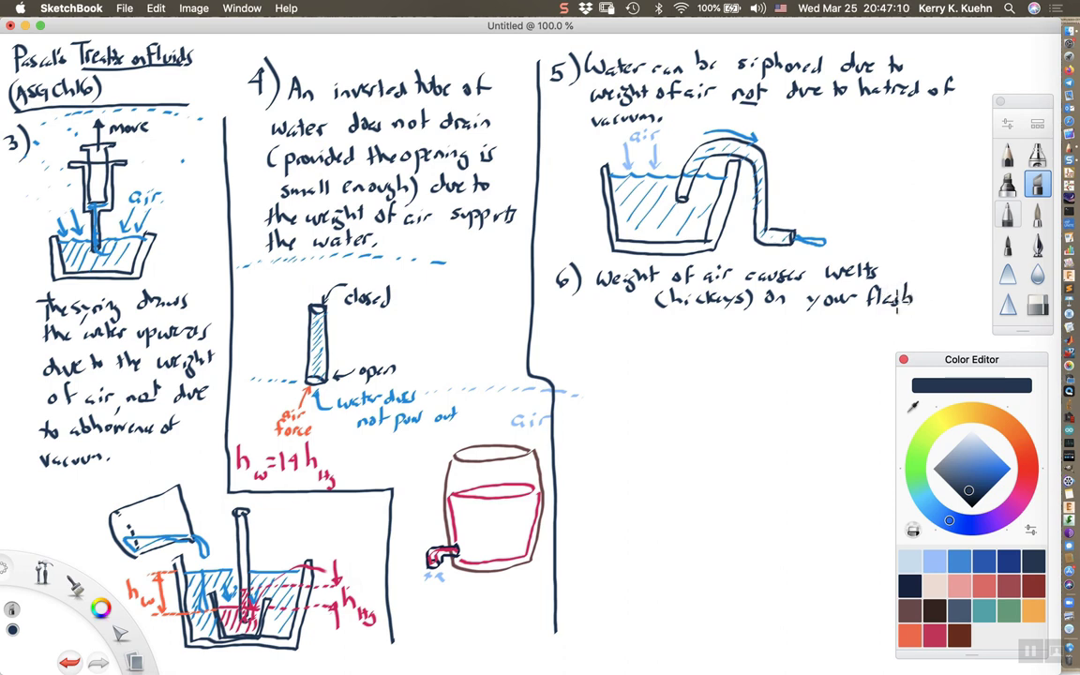
pyautogui.press('super+z')
pyautogui.moveTo(552, 328)
pyautogui.mouseDown()
pyautogui.moveTo(570, 347)
pyautogui.moveTo(898, 334)
pyautogui.mouseUp()
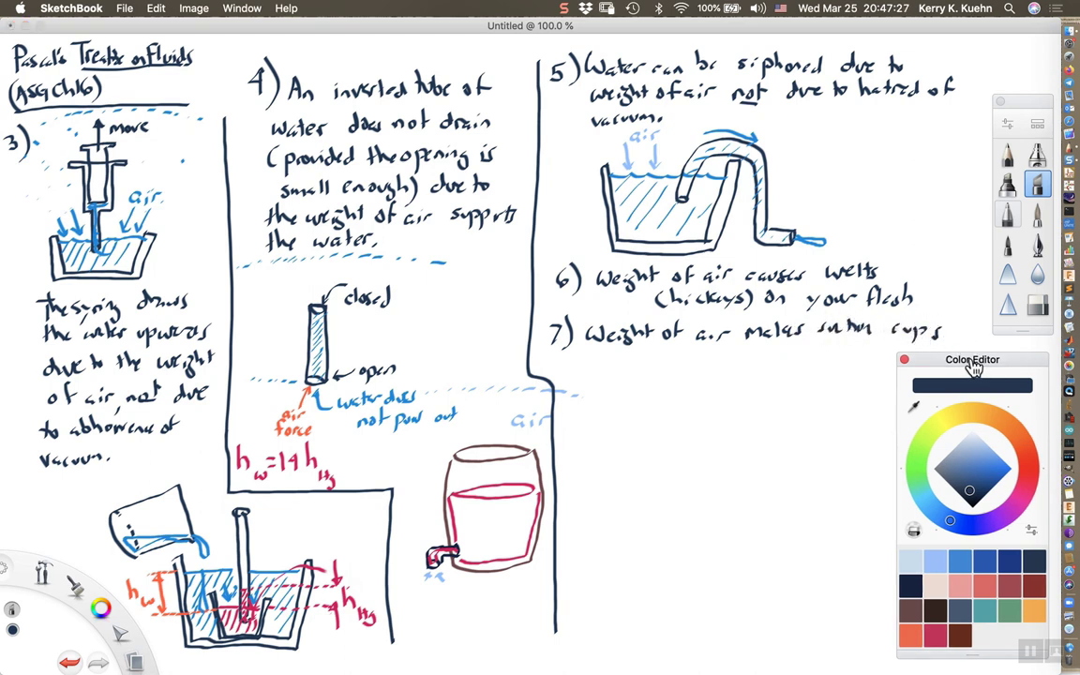
# Step: Move the Color Editor aside, close it, and write 'work' at the end of point 7
pyautogui.moveTo(971, 359)
pyautogui.mouseDown()
pyautogui.moveTo(454, 268)
pyautogui.moveTo(108, 153)
pyautogui.mouseUp()
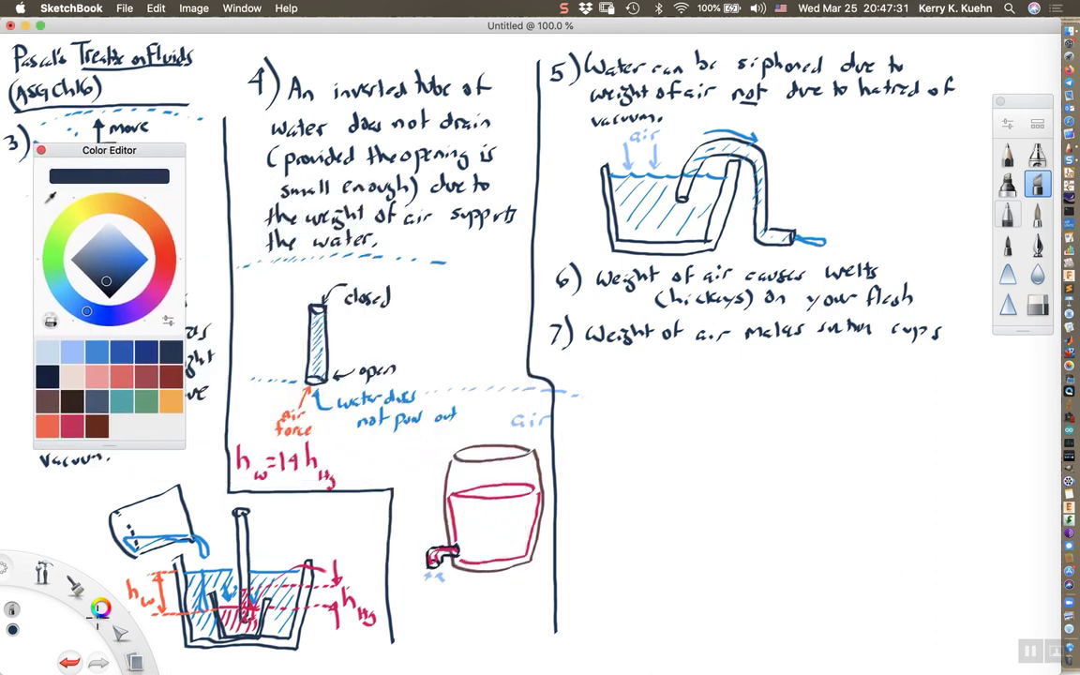
pyautogui.click(100, 607)
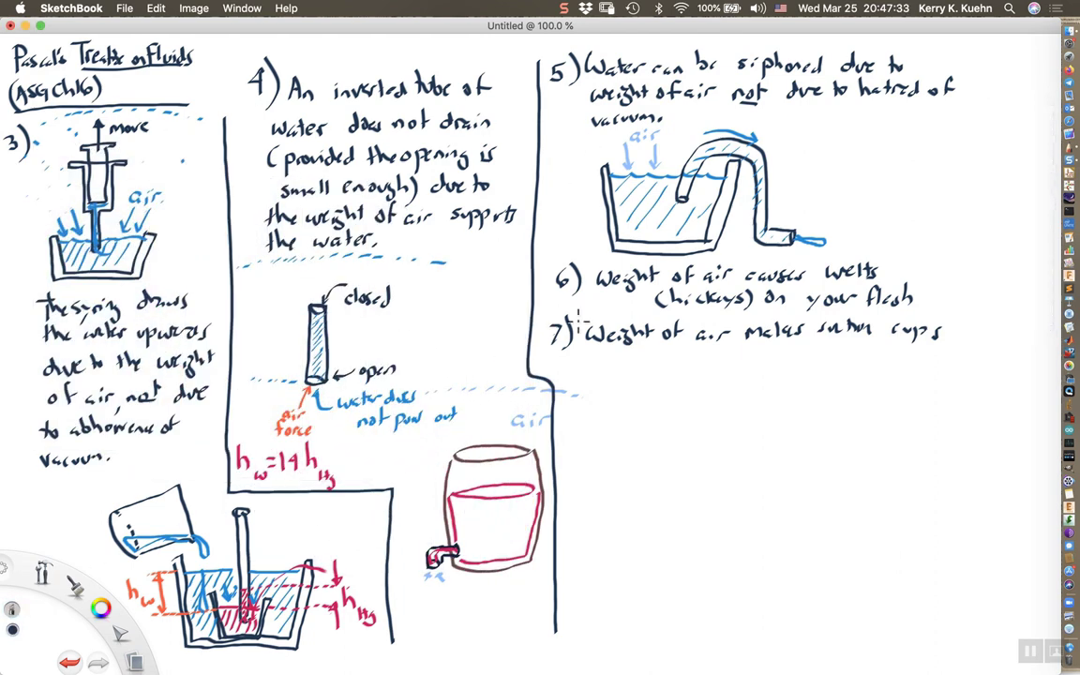
pyautogui.moveTo(957, 326)
pyautogui.mouseDown()
pyautogui.moveTo(970, 336)
pyautogui.moveTo(996, 326)
pyautogui.moveTo(1005, 337)
pyautogui.mouseUp()
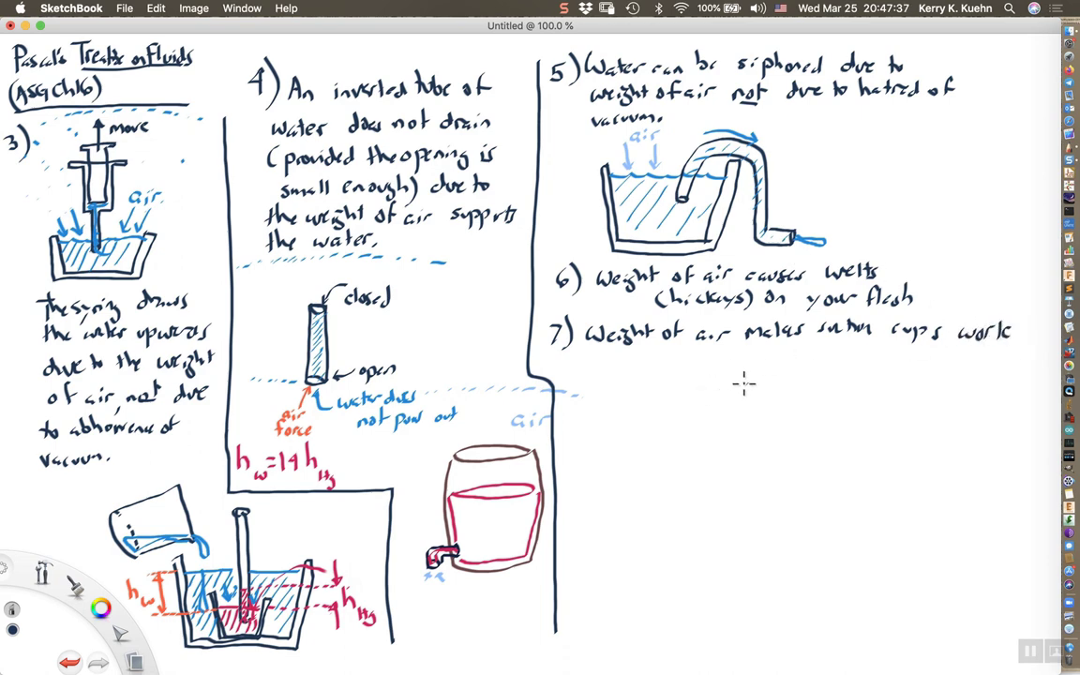
# Step: Draw an elliptical suction cup disk resting on a flat parallelogram slab
pyautogui.moveTo(750, 382)
pyautogui.mouseDown()
pyautogui.moveTo(712, 394)
pyautogui.moveTo(795, 393)
pyautogui.moveTo(767, 380)
pyautogui.mouseUp()
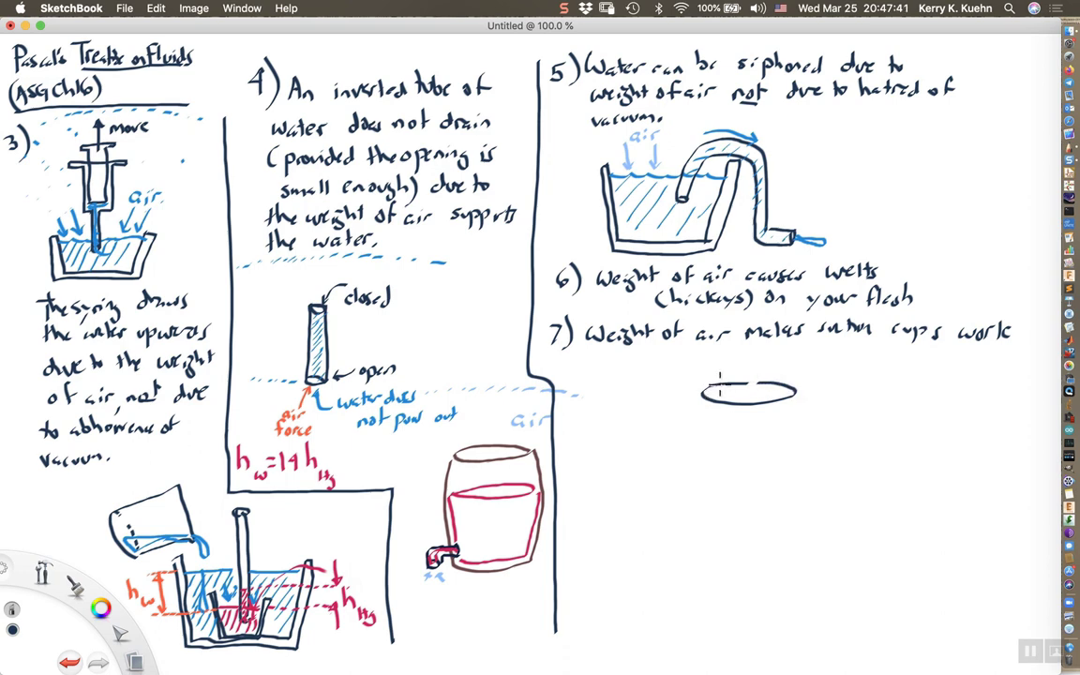
pyautogui.moveTo(720, 384); pyautogui.dragTo(765, 379)
pyautogui.moveTo(702, 394); pyautogui.dragTo(797, 401)
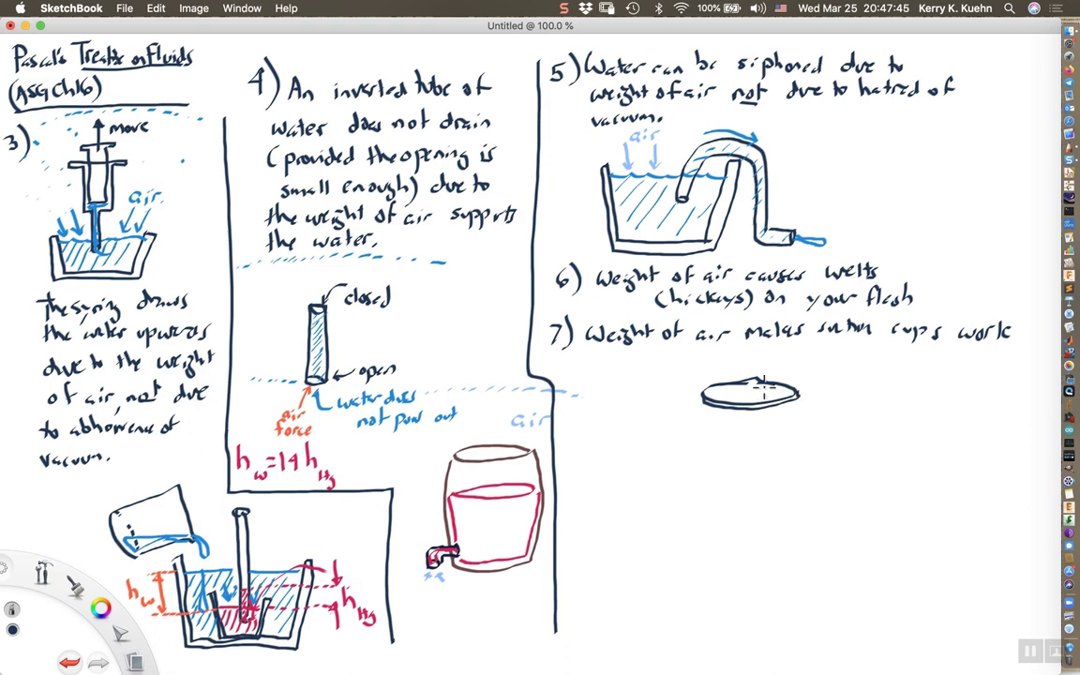
pyautogui.moveTo(690, 375)
pyautogui.mouseDown()
pyautogui.moveTo(656, 411)
pyautogui.moveTo(789, 417)
pyautogui.moveTo(832, 373)
pyautogui.moveTo(692, 375)
pyautogui.mouseUp()
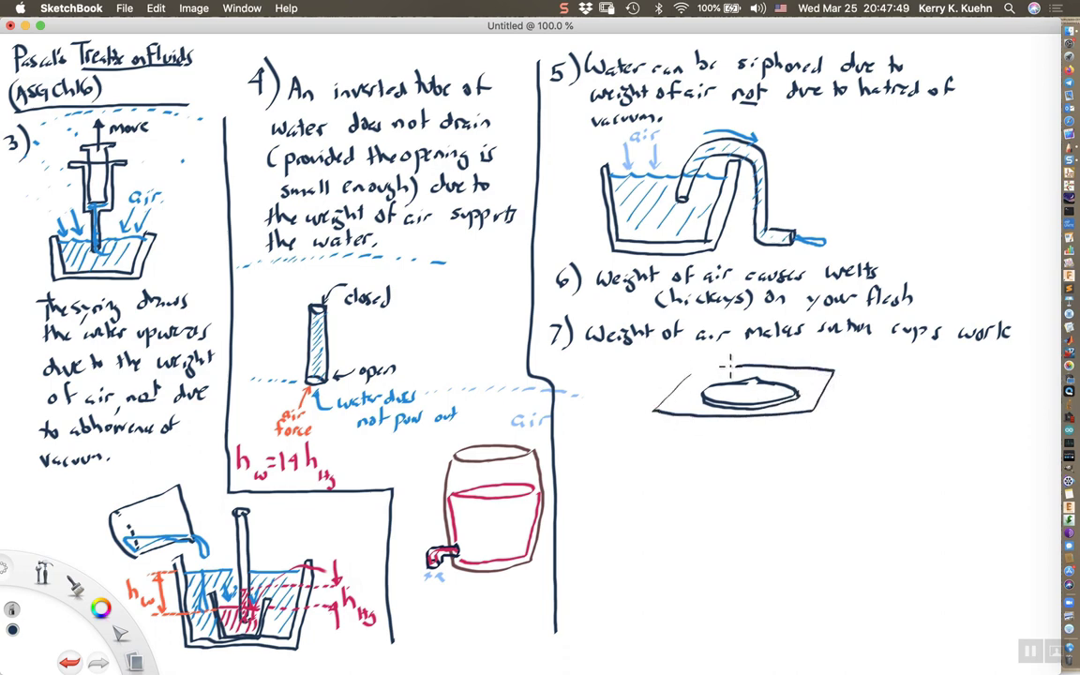
pyautogui.moveTo(657, 410)
pyautogui.mouseDown()
pyautogui.moveTo(658, 424)
pyautogui.moveTo(811, 427)
pyautogui.moveTo(833, 384)
pyautogui.moveTo(809, 423)
pyautogui.mouseUp()
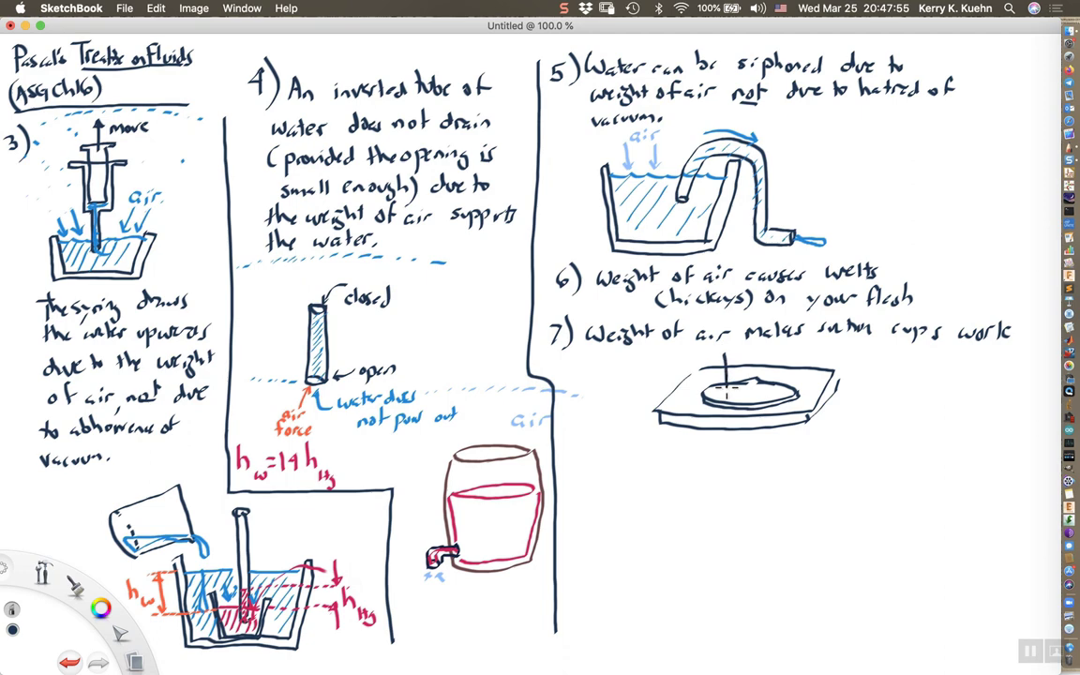
# Step: Add downward air arrows onto the suction cup and write '8)' below
pyautogui.moveTo(724, 380); pyautogui.dragTo(782, 393)
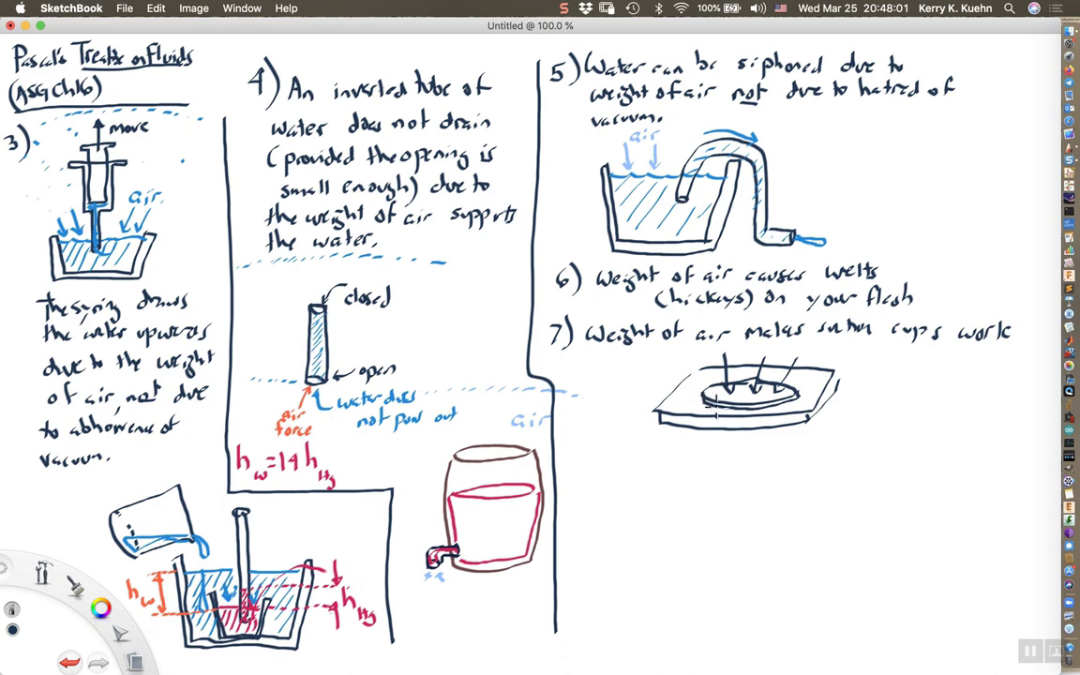
pyautogui.moveTo(737, 401); pyautogui.dragTo(739, 423)
pyautogui.moveTo(566, 449); pyautogui.dragTo(585, 467)
# Step: Draw a dome-shaped jar with a disk inside on a square slab, with a pointer labelled 'glass jar'
pyautogui.moveTo(958, 413)
pyautogui.mouseDown()
pyautogui.moveTo(910, 379)
pyautogui.moveTo(950, 413)
pyautogui.moveTo(882, 427)
pyautogui.moveTo(983, 412)
pyautogui.moveTo(929, 415)
pyautogui.mouseUp()
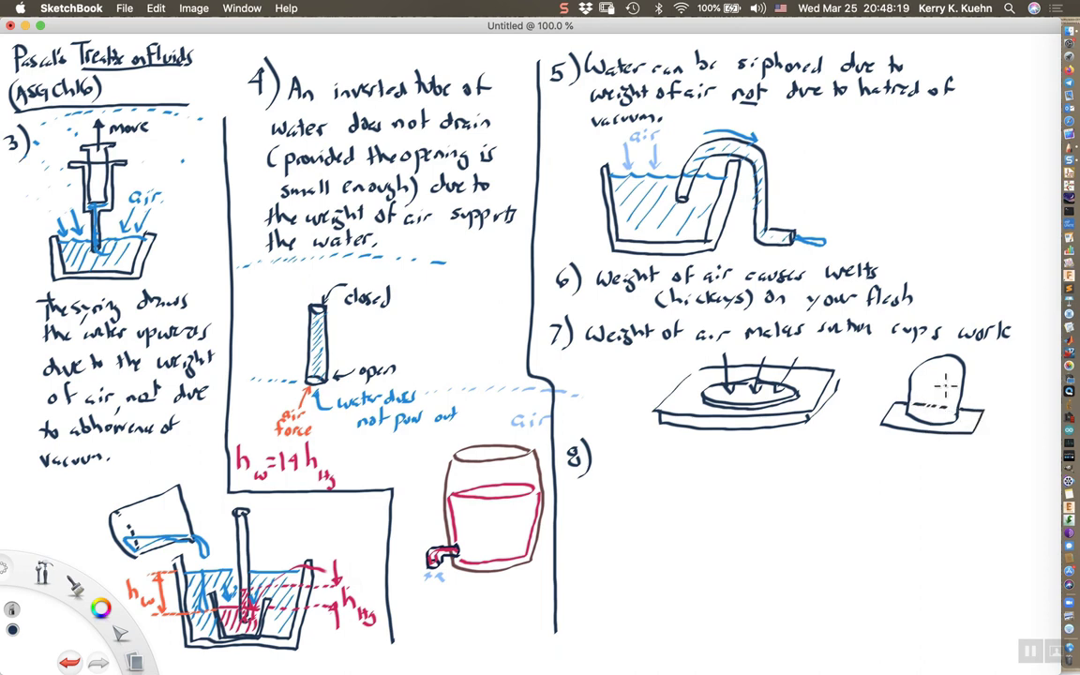
pyautogui.moveTo(983, 379)
pyautogui.mouseDown()
pyautogui.moveTo(961, 377)
pyautogui.moveTo(985, 383)
pyautogui.moveTo(989, 361)
pyautogui.moveTo(1031, 366)
pyautogui.moveTo(1031, 382)
pyautogui.mouseUp()
pyautogui.moveTo(919, 394)
pyautogui.mouseDown()
pyautogui.moveTo(937, 394)
pyautogui.moveTo(952, 418)
pyautogui.mouseUp()
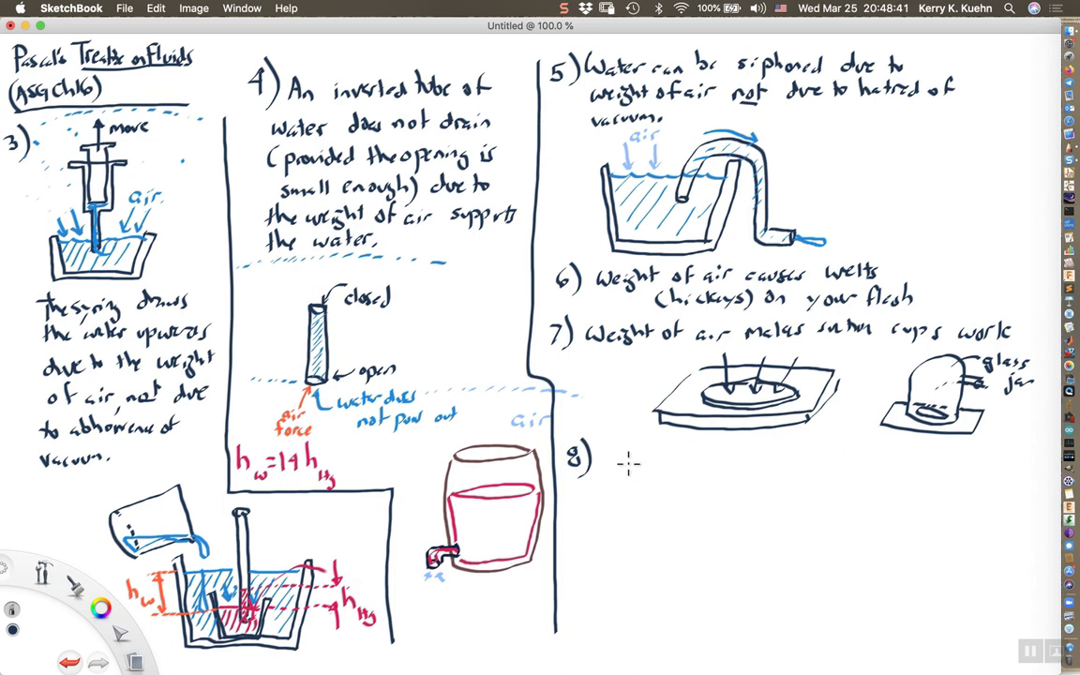
# Step: Write 'Weight of air allows infants to nurse (p 212)' after '8)' and start a profile outline below
pyautogui.moveTo(608, 448)
pyautogui.mouseDown()
pyautogui.moveTo(649, 464)
pyautogui.moveTo(710, 463)
pyautogui.mouseUp()
pyautogui.moveTo(714, 442)
pyautogui.mouseDown()
pyautogui.moveTo(722, 465)
pyautogui.moveTo(796, 451)
pyautogui.moveTo(831, 463)
pyautogui.moveTo(982, 463)
pyautogui.mouseUp()
pyautogui.moveTo(986, 453); pyautogui.dragTo(993, 463)
pyautogui.moveTo(614, 478)
pyautogui.mouseDown()
pyautogui.moveTo(630, 492)
pyautogui.moveTo(750, 490)
pyautogui.mouseUp()
pyautogui.moveTo(756, 474); pyautogui.dragTo(771, 495)
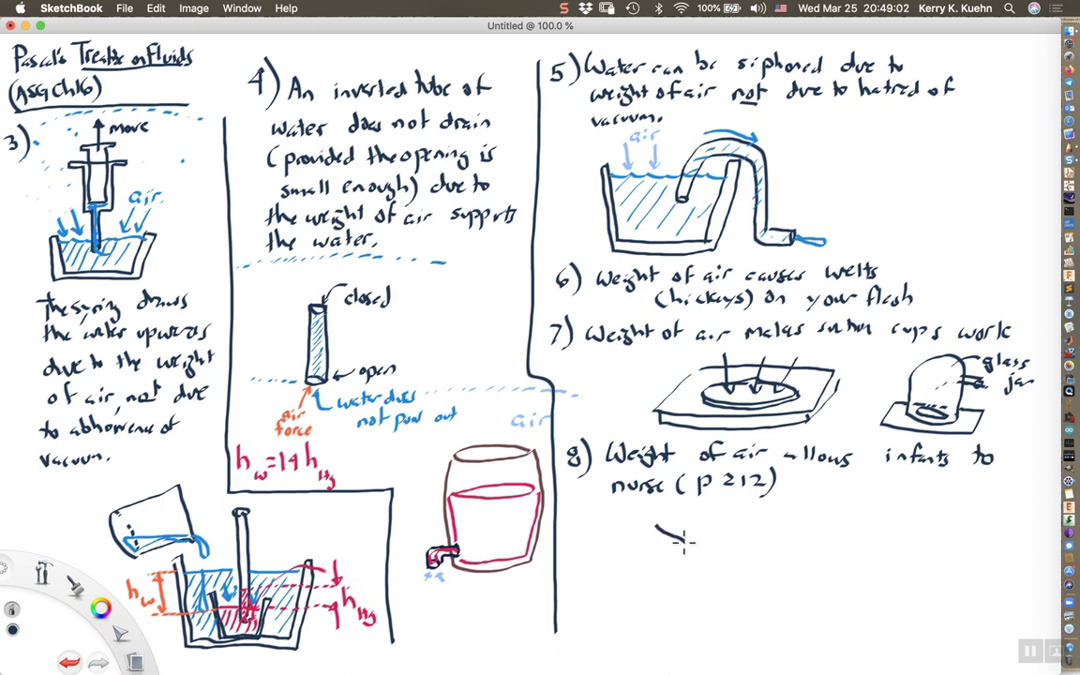
pyautogui.moveTo(655, 526); pyautogui.dragTo(689, 565)
pyautogui.moveTo(665, 574); pyautogui.dragTo(665, 595)
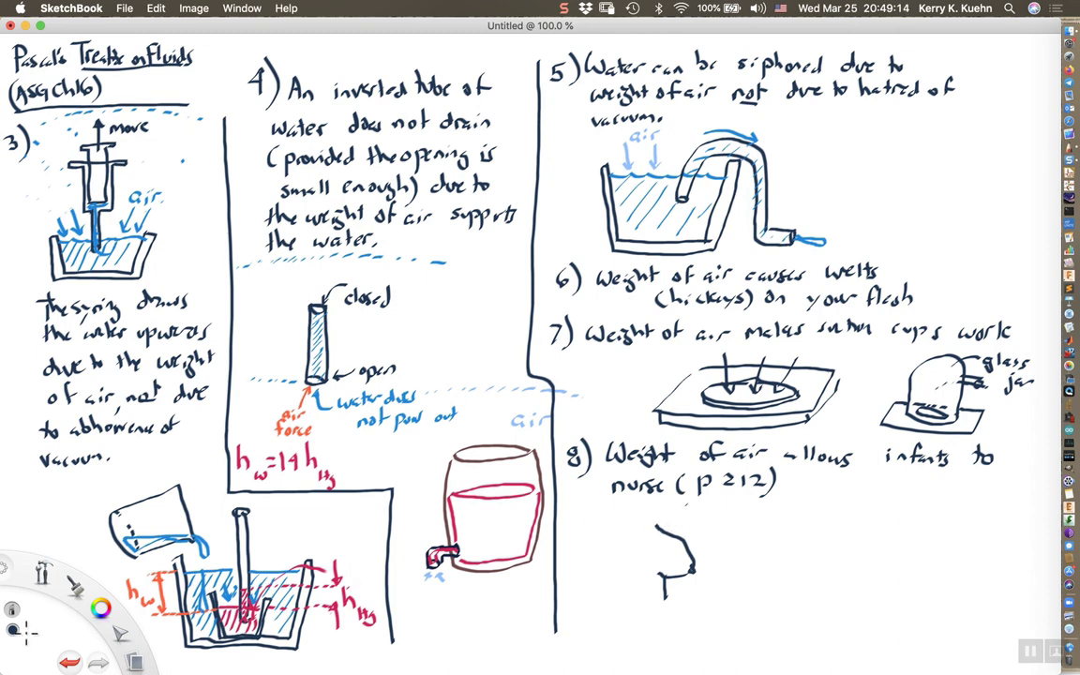
# Step: Open the Color Editor from the lagoon's colour puck to choose a new ink
pyautogui.click(13, 609)
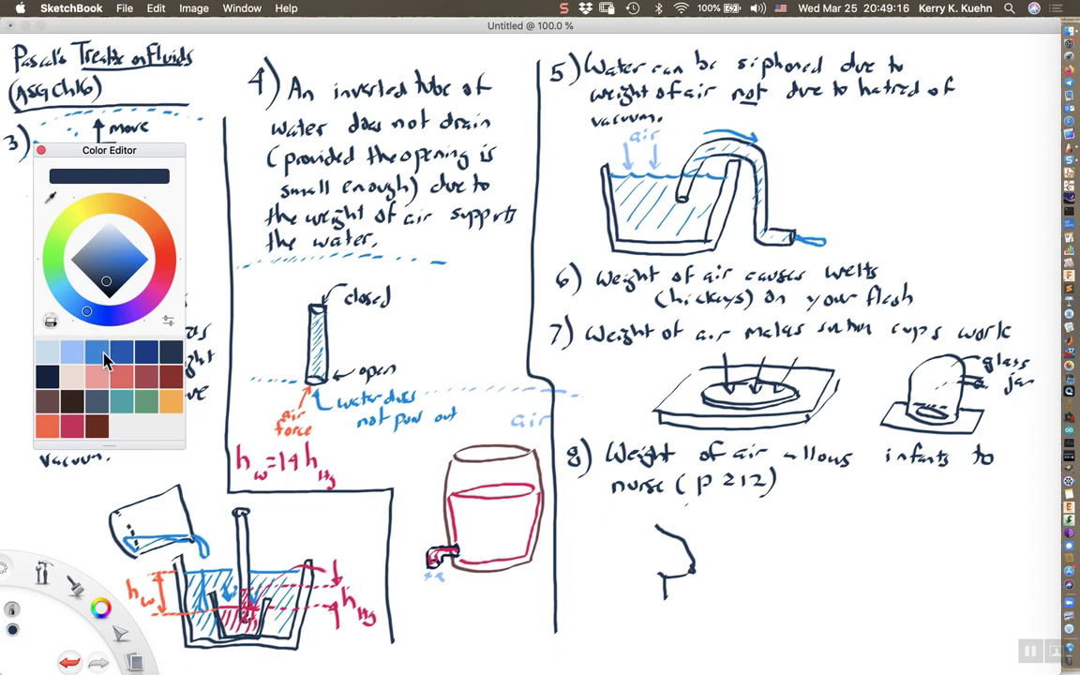
# Step: Switch to light blue and draw a dashed air line plus an arrow toward the face
pyautogui.click(105, 359)
pyautogui.moveTo(593, 511); pyautogui.dragTo(741, 502)
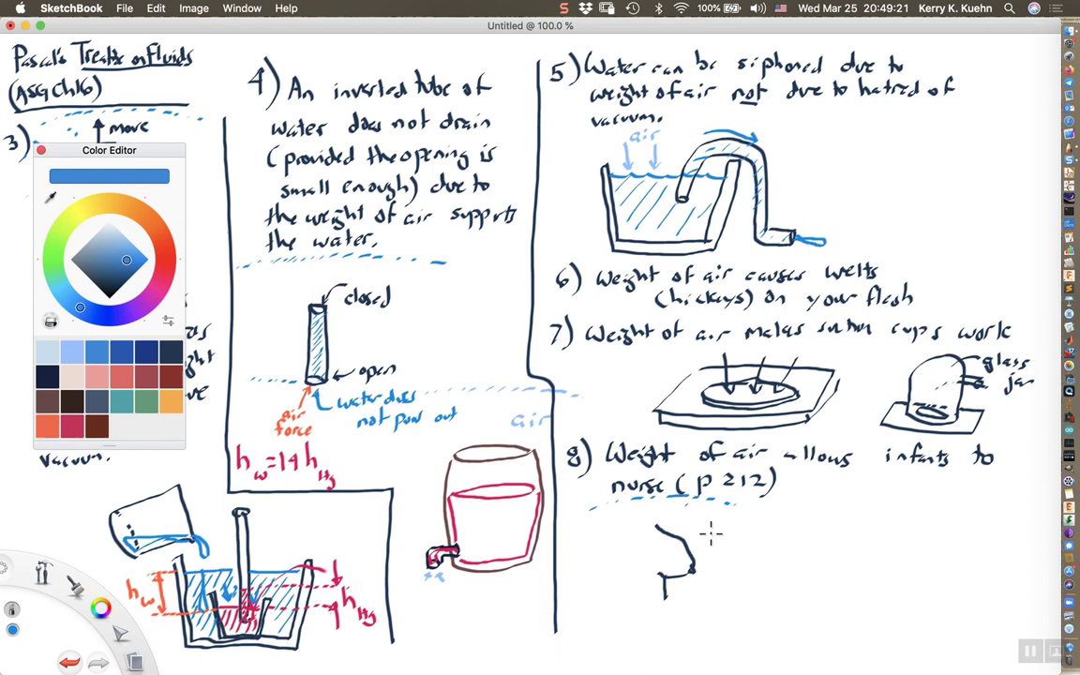
pyautogui.moveTo(676, 509)
pyautogui.mouseDown()
pyautogui.moveTo(696, 544)
pyautogui.moveTo(695, 610)
pyautogui.mouseUp()
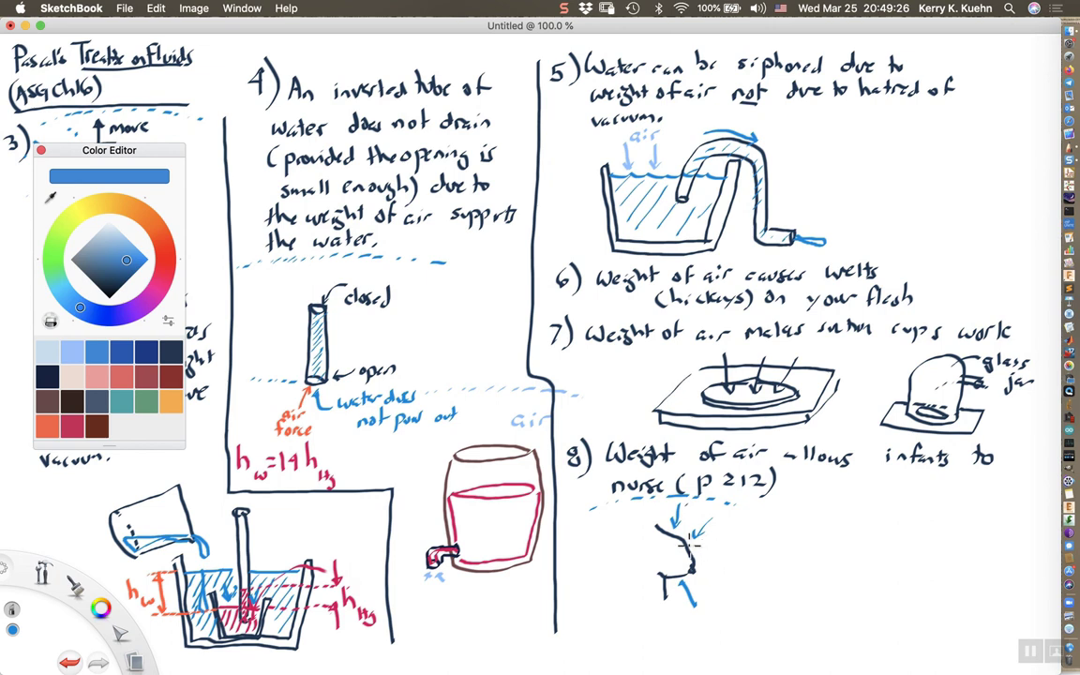